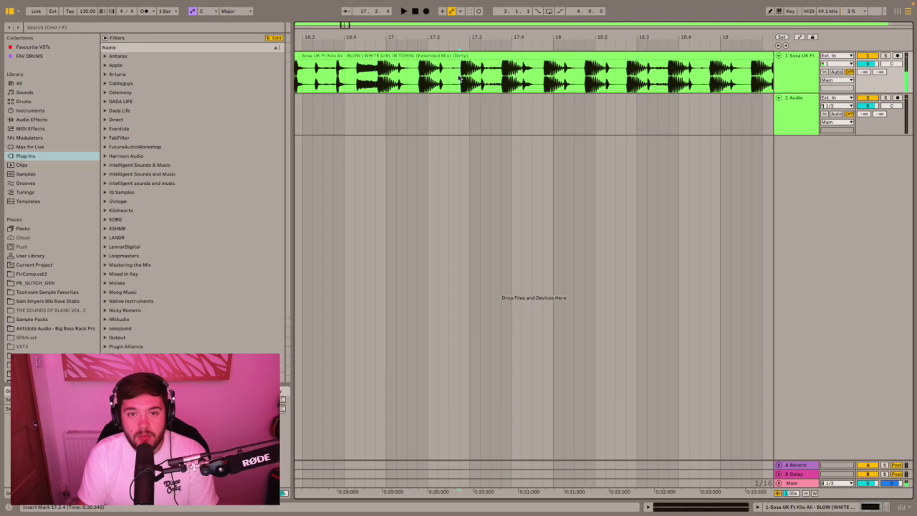
Step: Audition the isolated kick hits just before 17.3 in the song on track 1
key("space")
key("space")
key("space")
key("space")
key("space")
key("space")
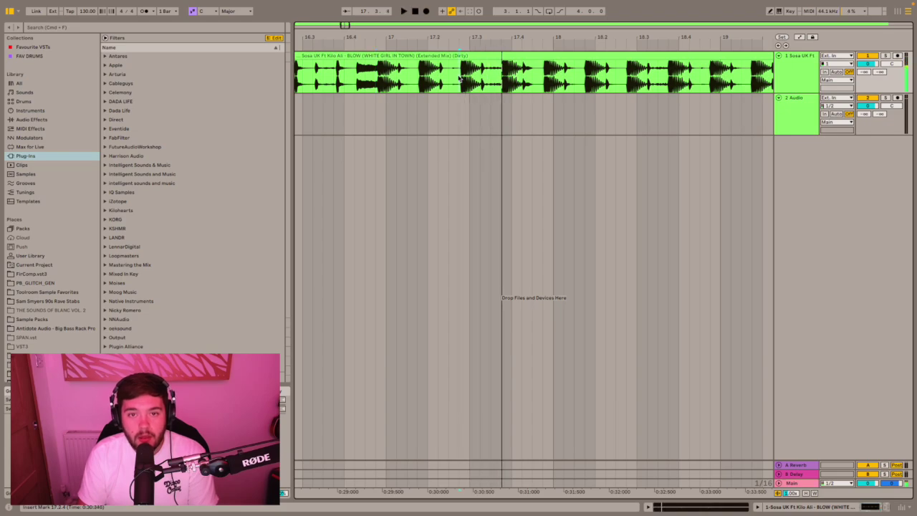
key("space")
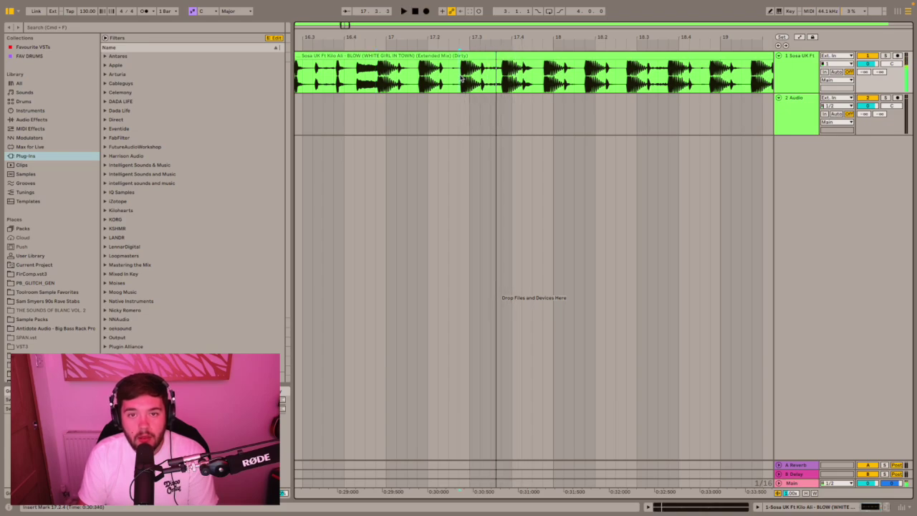
scroll(460, 78, "up", 3)
key("space")
key("space")
key("space")
key("space")
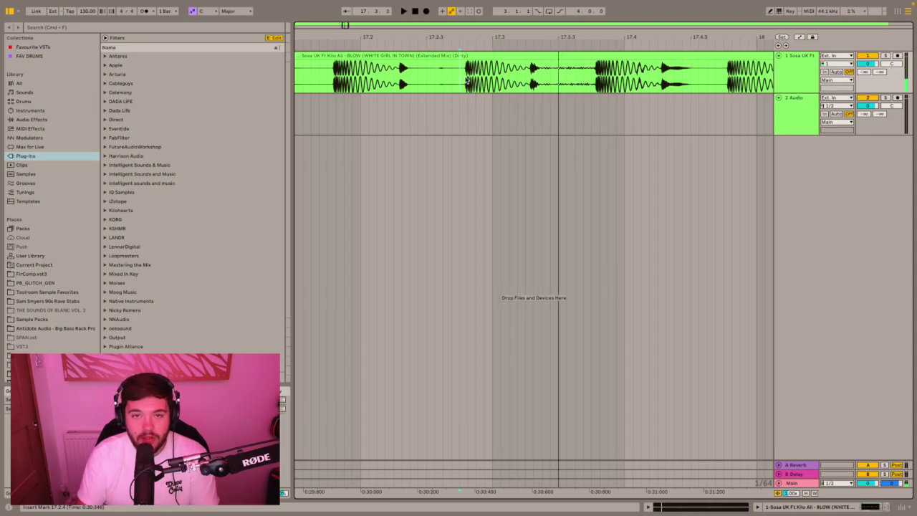
Step: Move one kick hit, from about 17.2.4 to 17.3.3, onto track 2 and play it with track 1 muted
left_click_drag(462, 75, 587, 74)
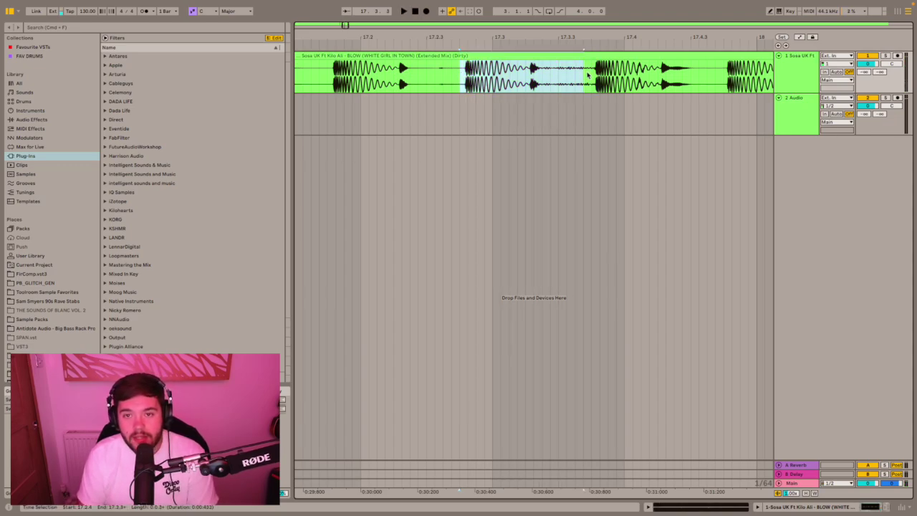
left_click_drag(519, 64, 517, 108)
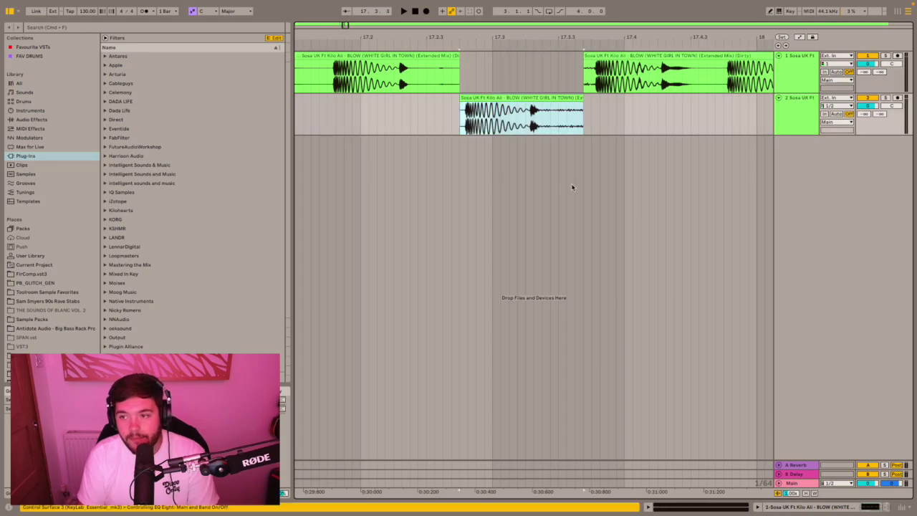
scroll(576, 183, "down", 5)
scroll(596, 125, "down", 5)
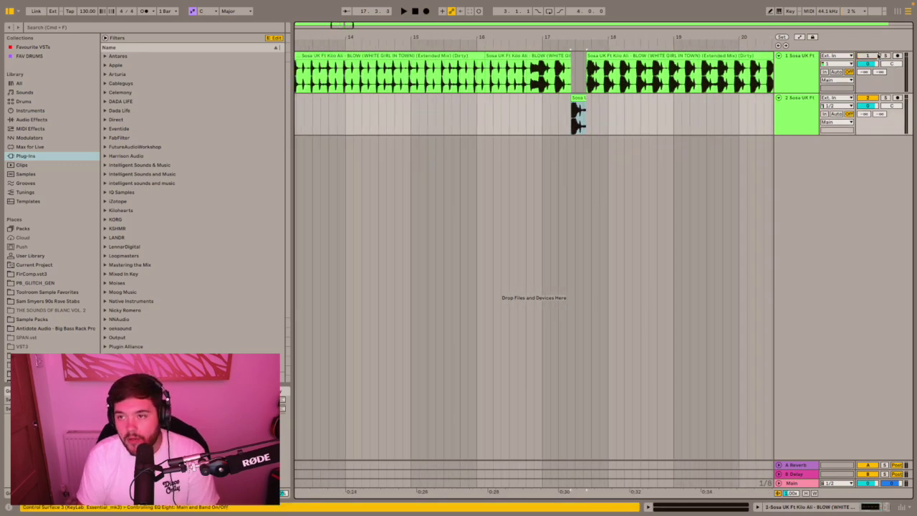
left_click(569, 121)
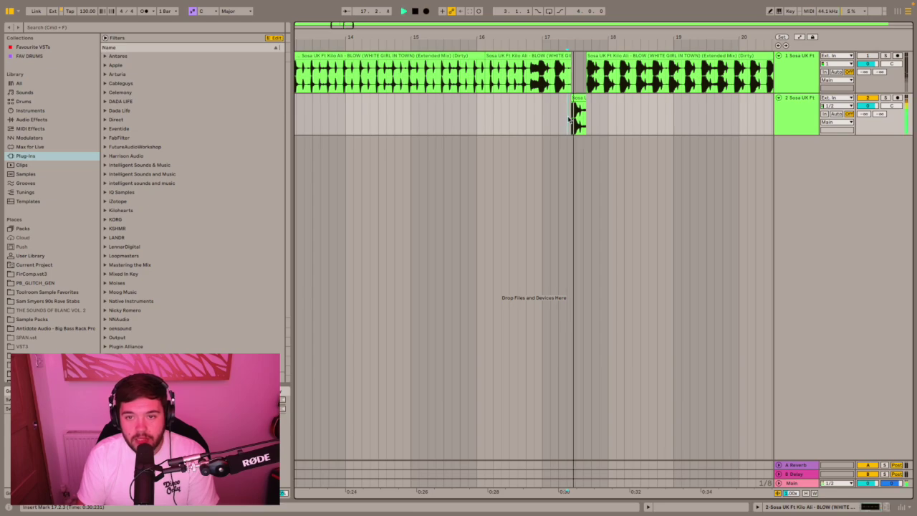
Step: Move the kick clip on track 2 to bar 17 and nudge its sample start closer to the kick's onset
left_click_drag(579, 115, 546, 102)
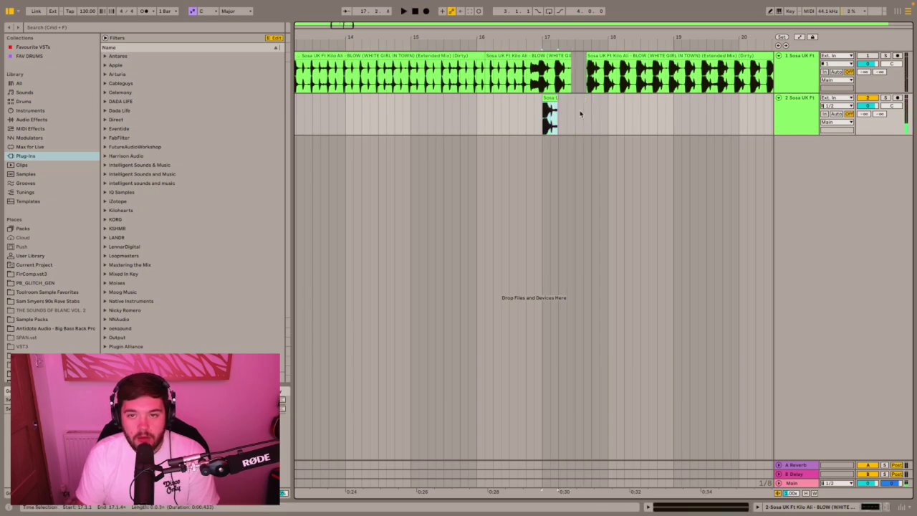
double_click(548, 114)
left_click_drag(175, 141, 186, 188)
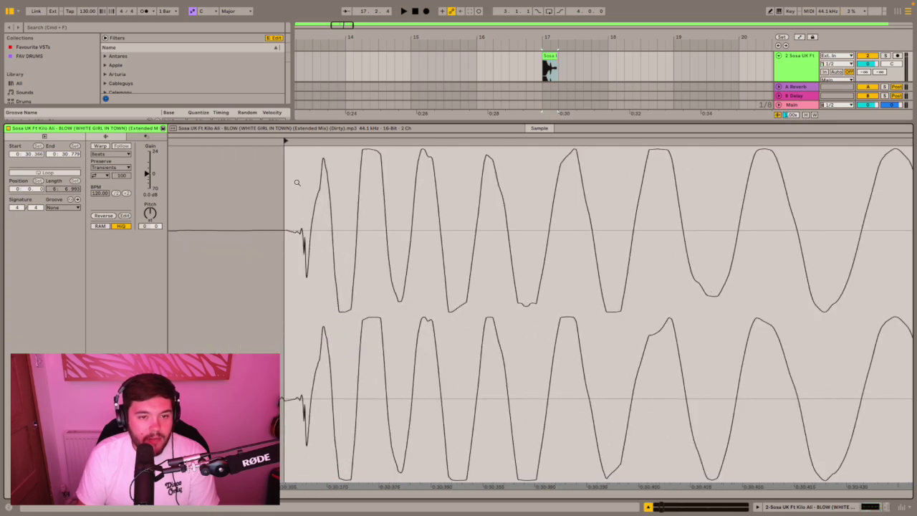
left_click_drag(286, 141, 288, 140)
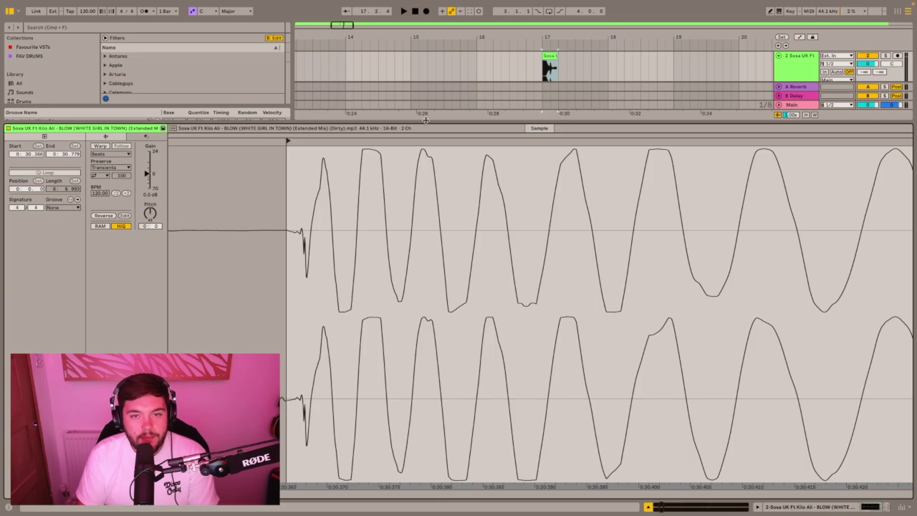
Step: Set a one-beat loop from 17.1.1 to 17.2.1 around the kick clip, enable looping and play it
key("super+alt+l")
scroll(595, 105, "down", 5)
left_click_drag(367, 42, 650, 38)
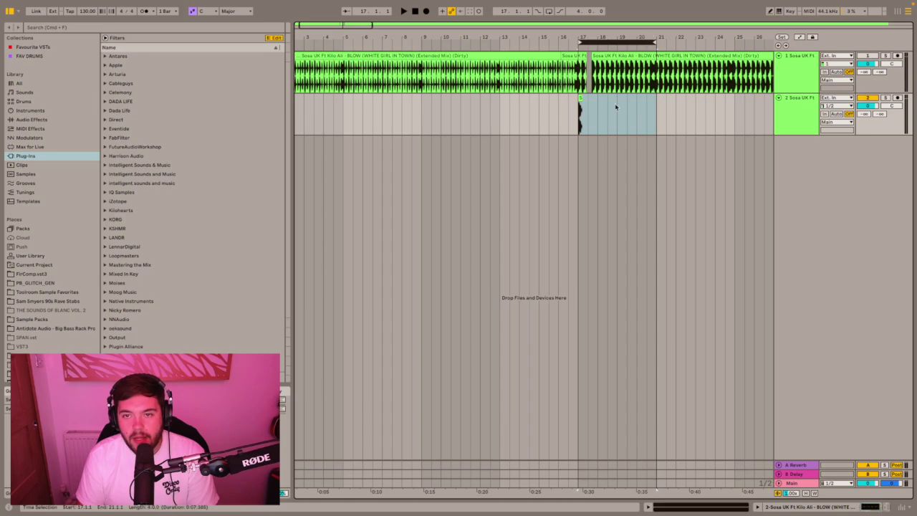
scroll(616, 105, "up", 5)
scroll(679, 128, "down", 2)
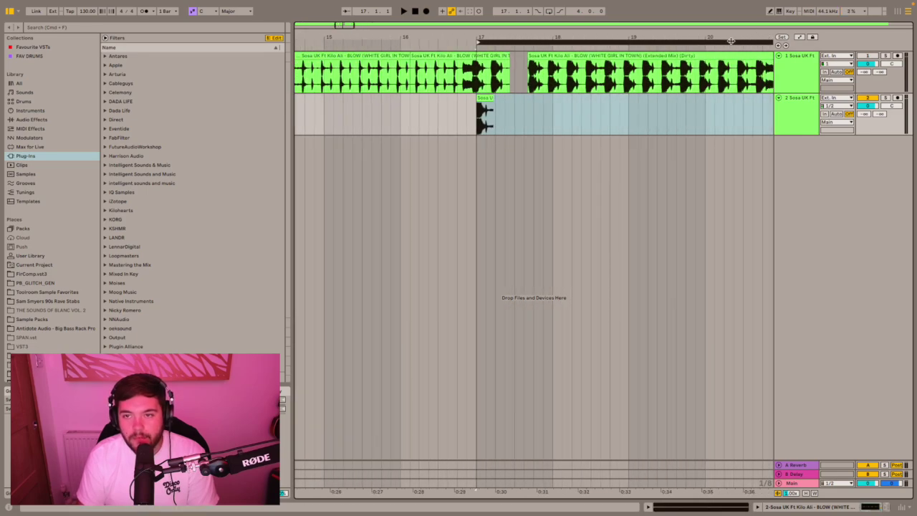
scroll(679, 129, "right", 3)
left_click_drag(704, 39, 420, 42)
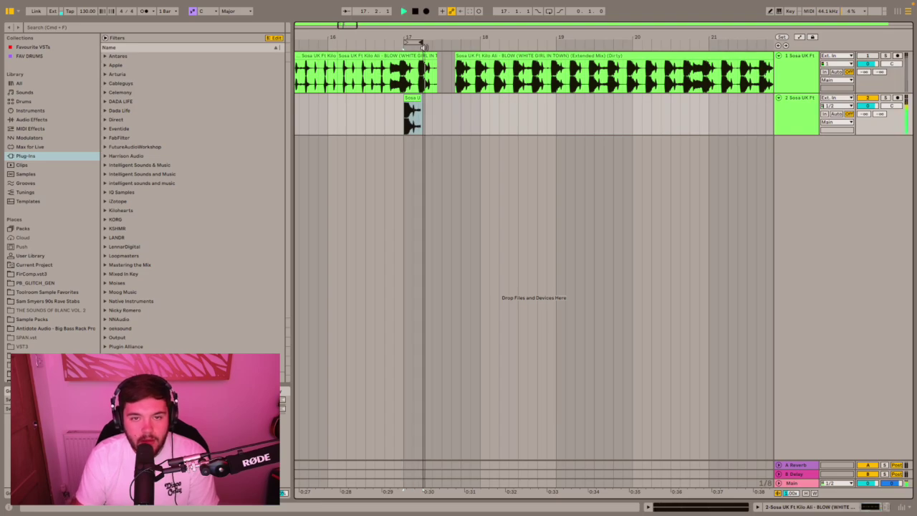
key("z")
key("super+l")
key("space")
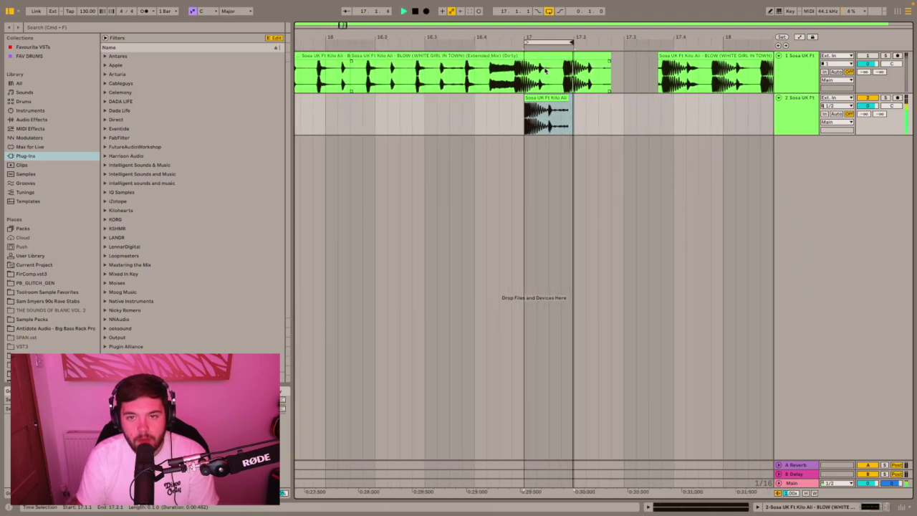
Step: Trim the kick clip's end to a length of about 0.216 s, add a short fade-out and play the result
left_click_drag(573, 102, 549, 102)
scroll(547, 98, "up", 5)
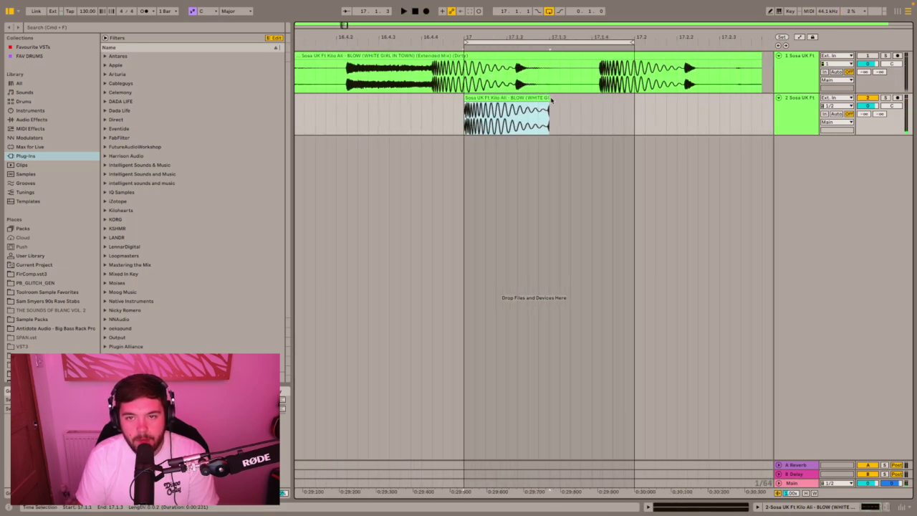
scroll(547, 97, "up", 2)
left_click_drag(547, 101, 517, 106)
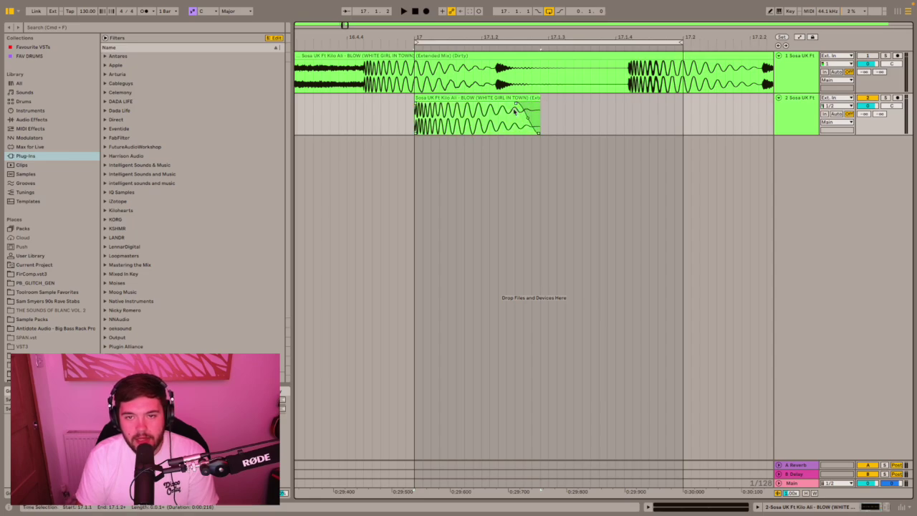
key("minus")
key("minus")
key("minus")
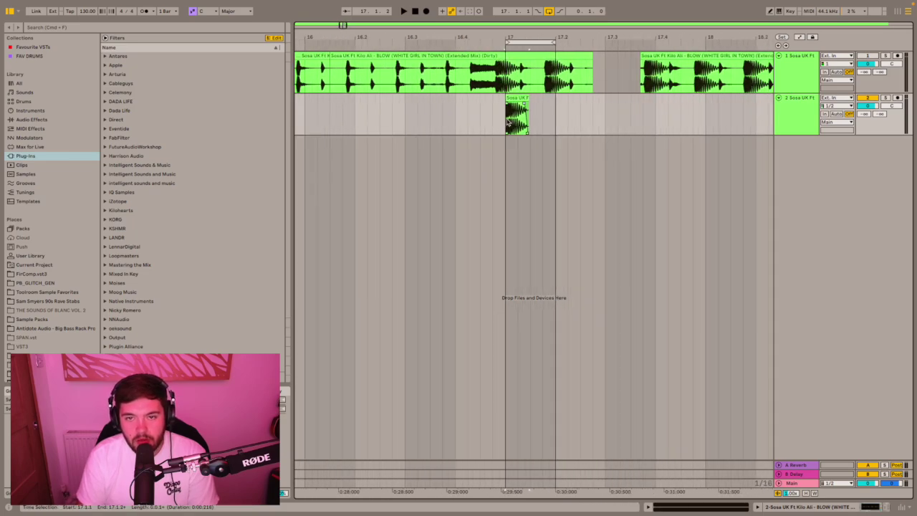
left_click(509, 123)
key("space")
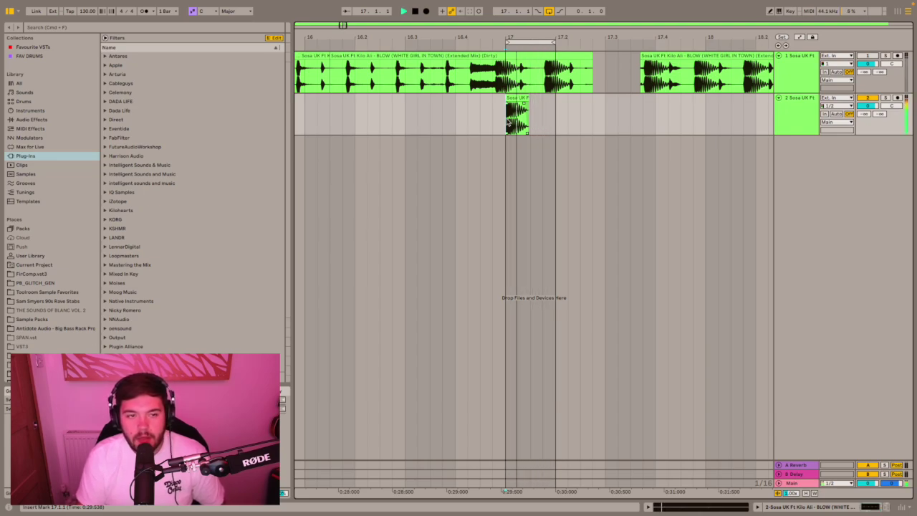
key("space")
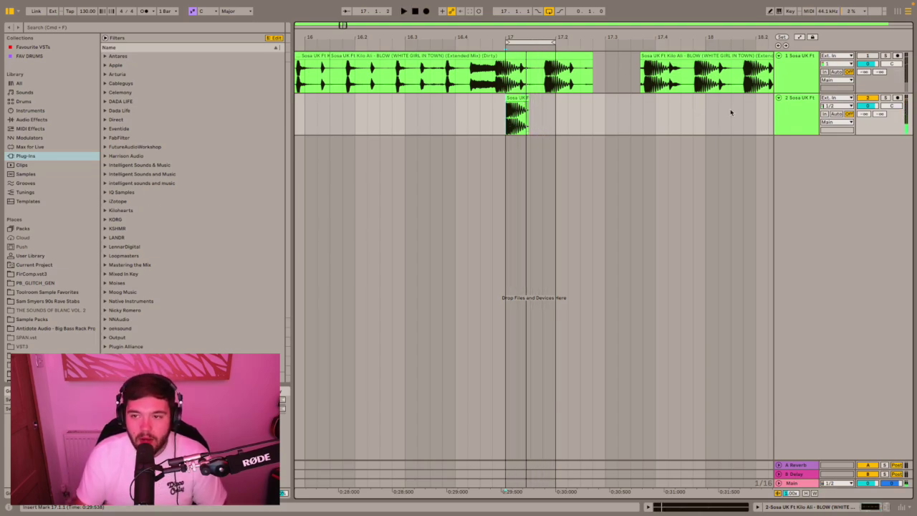
Step: Add four new audio tracks below track 2
left_click(804, 115)
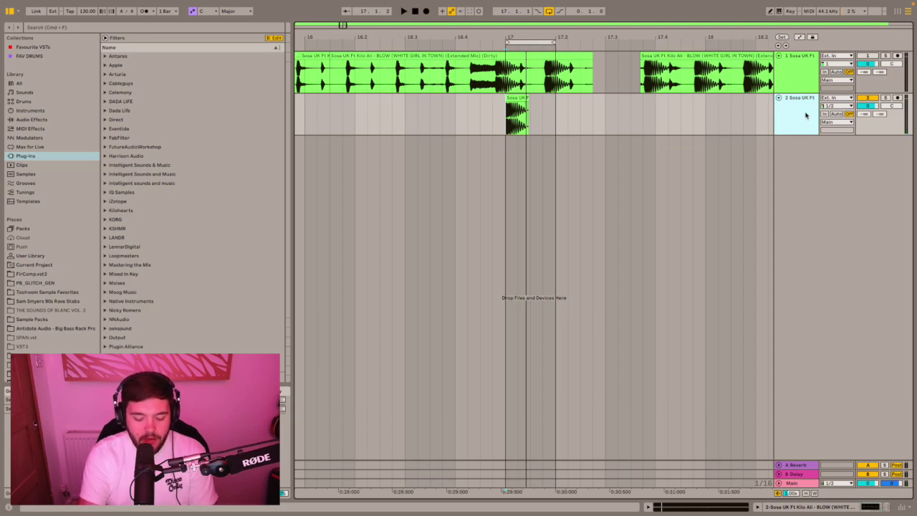
key("super+t")
key("super+t")
key("super+t")
key("super+t")
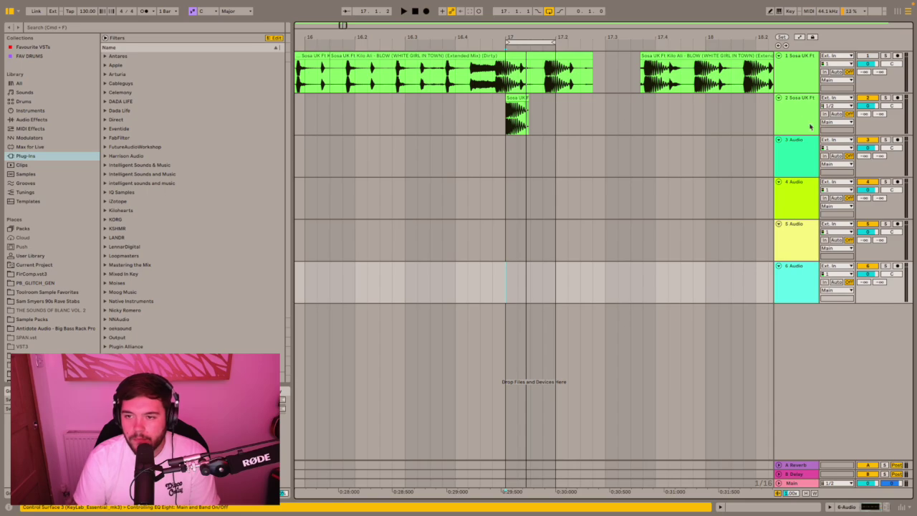
Step: Move the kick clip off track 2 and place copies of it at bar 17 on tracks 3, 4 and 5
left_click_drag(516, 100, 517, 236)
left_click(807, 153)
left_click(801, 207)
left_click(801, 239)
left_click(800, 202)
left_click(802, 145)
left_click(797, 208)
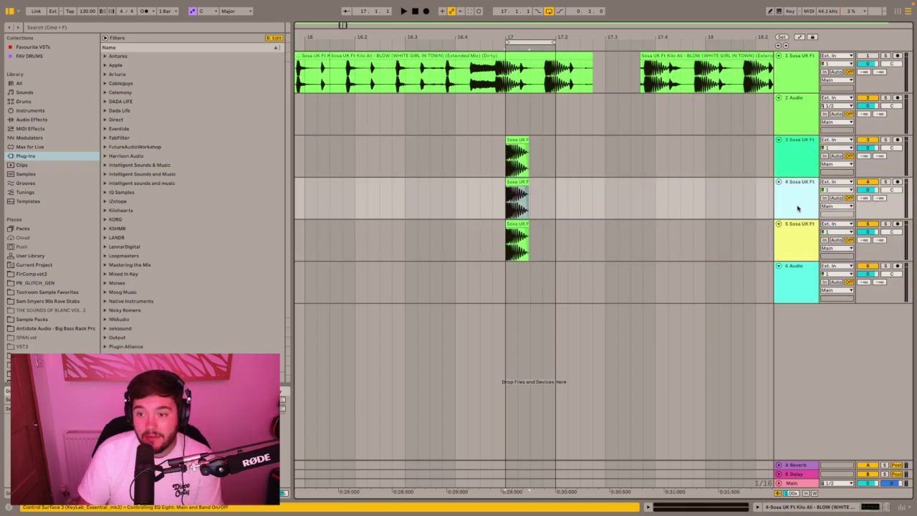
Step: Search the audio effects for "MULTI" and add Multiband Dynamics to track 3
left_click(185, 28)
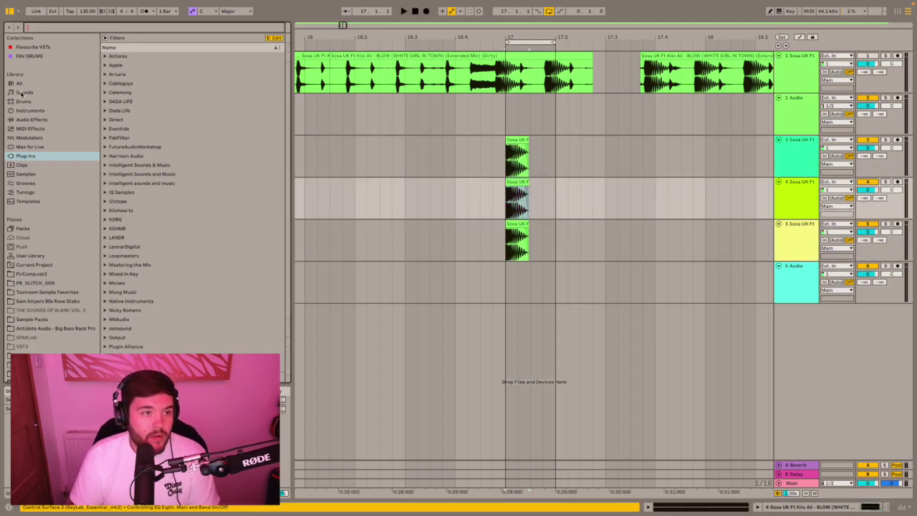
left_click(33, 118)
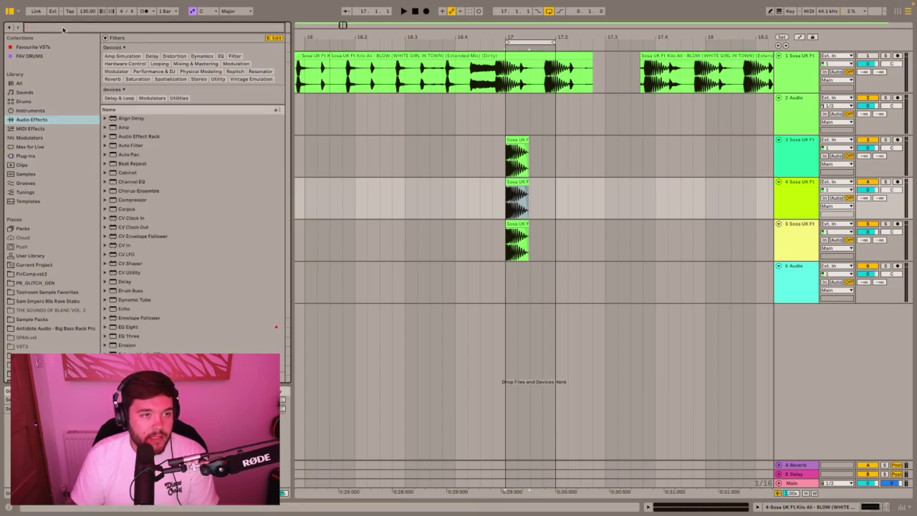
type("MULTI")
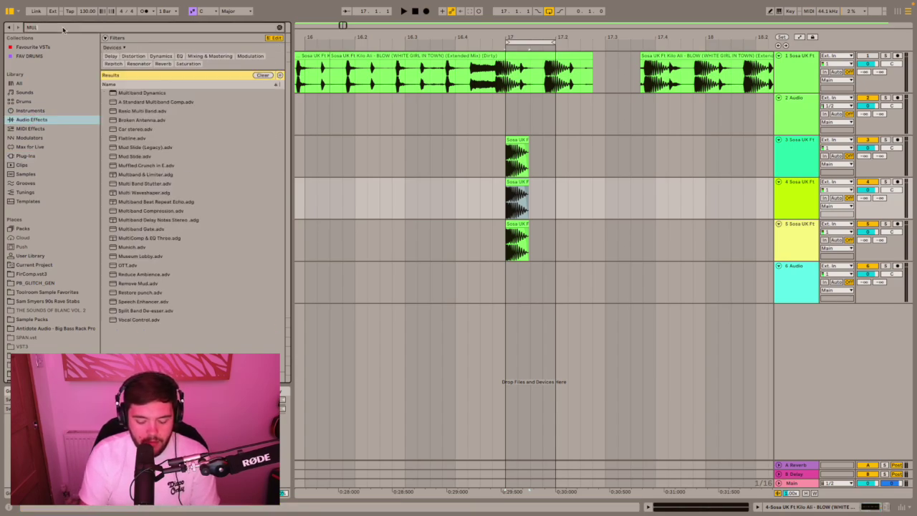
left_click(150, 93)
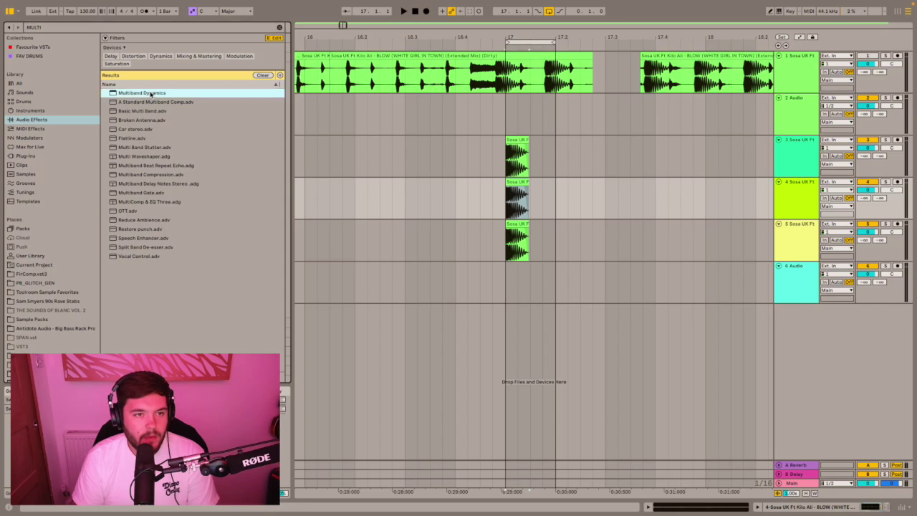
left_click_drag(518, 129, 508, 157)
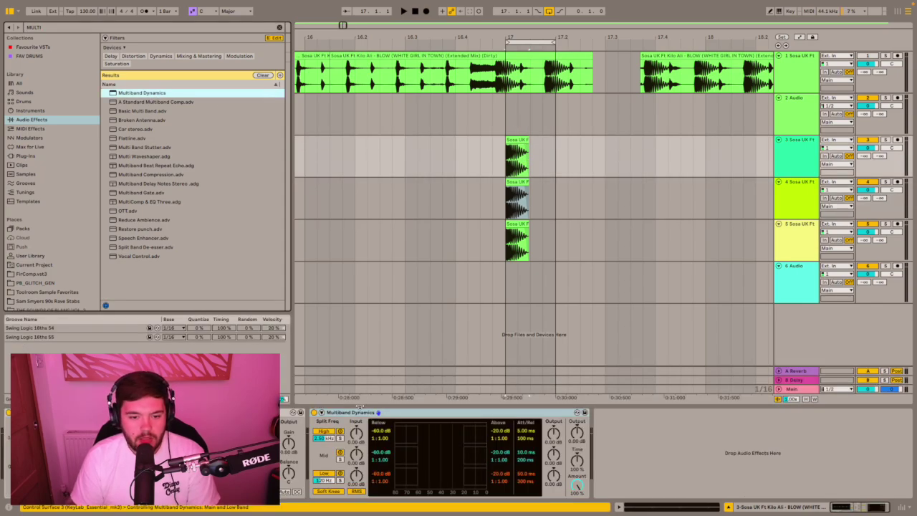
Step: Copy the Multiband Dynamics device to tracks 4 and 5, and solo its high band on track 3
left_click(358, 413)
left_click_drag(541, 212, 539, 209)
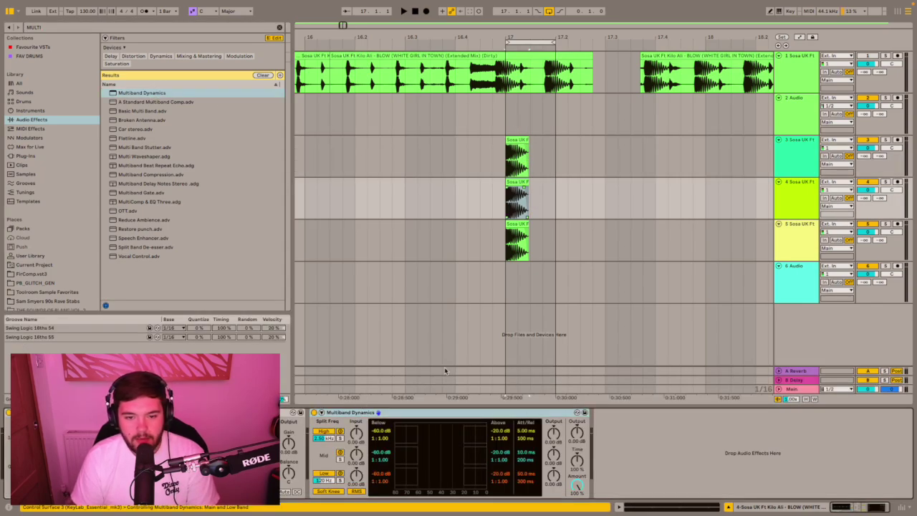
left_click(370, 412)
left_click_drag(534, 256, 804, 150)
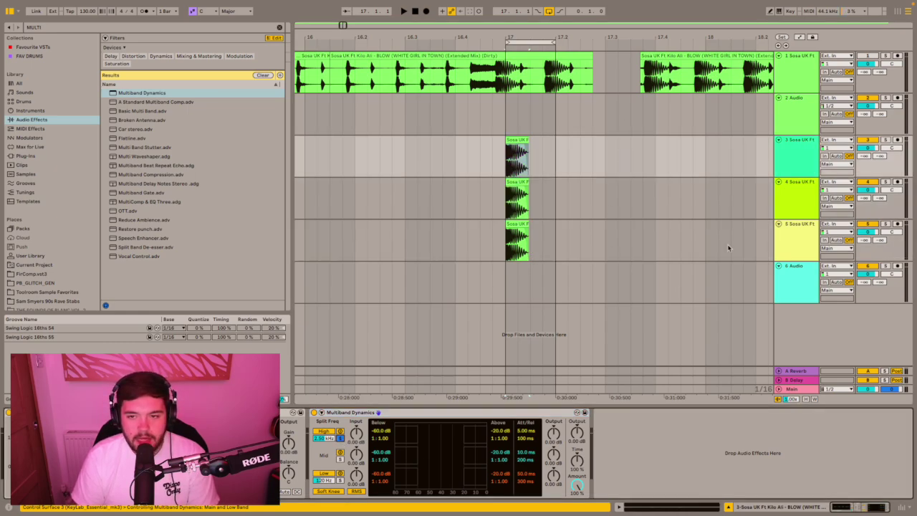
Step: Solo the Multiband Dynamics mid band on track 4 and the low band on track 5
left_click(790, 206)
left_click(339, 460)
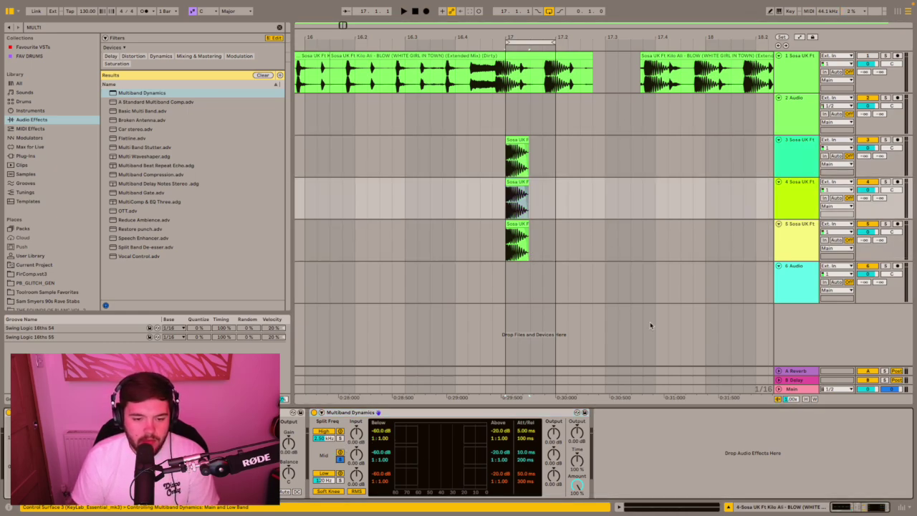
left_click(803, 250)
left_click(340, 481)
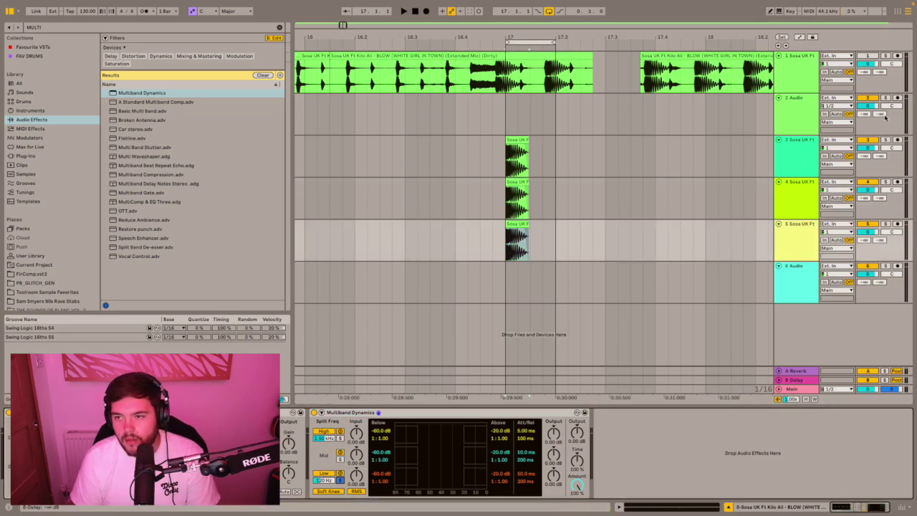
Step: Group the three kick band tracks, 3 to 5
left_click(803, 153)
left_click(797, 227, "shift")
key("ctrl+g")
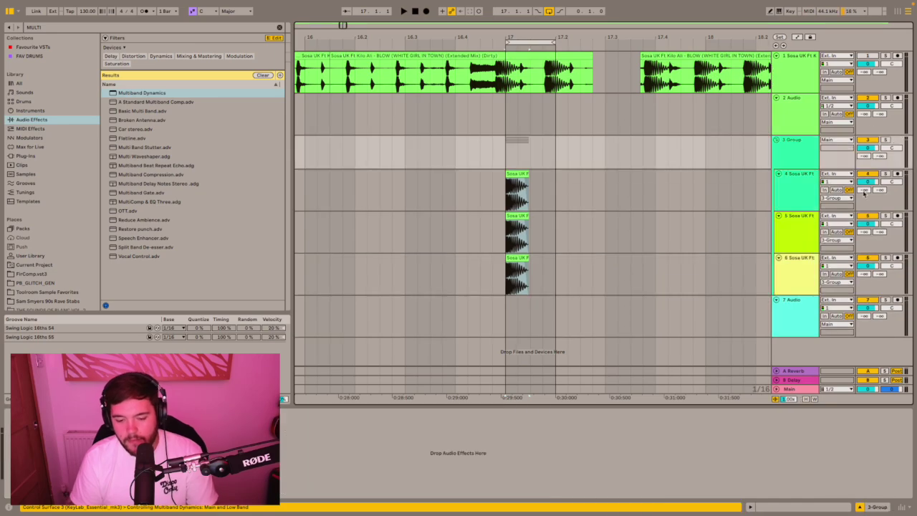
Step: Play the grouped kick with group 3 soloed, and listen to tracks 4, 5 and 6 individually
left_click(806, 143)
key("space")
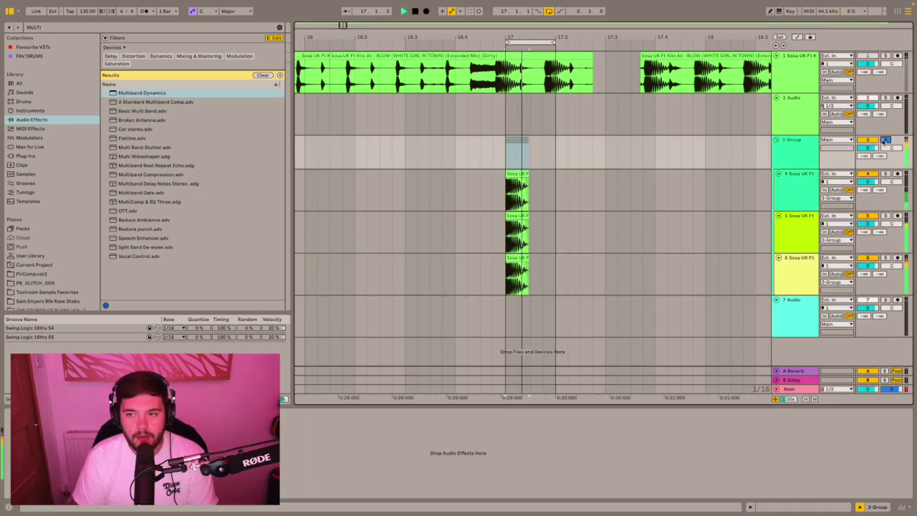
left_click(887, 174)
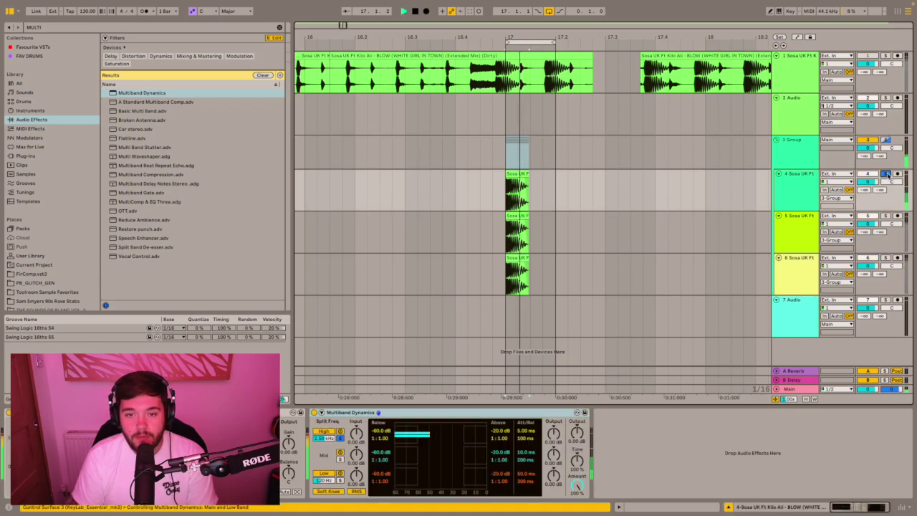
left_click(887, 216)
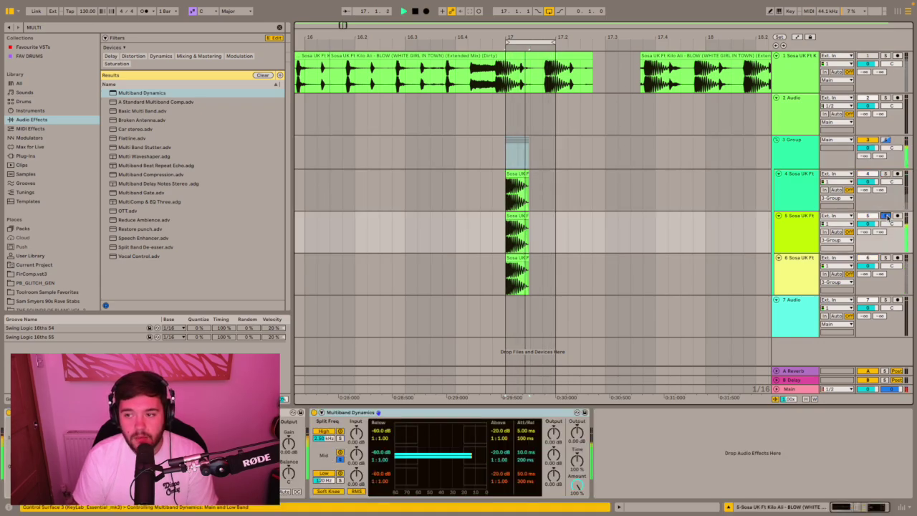
left_click(886, 257)
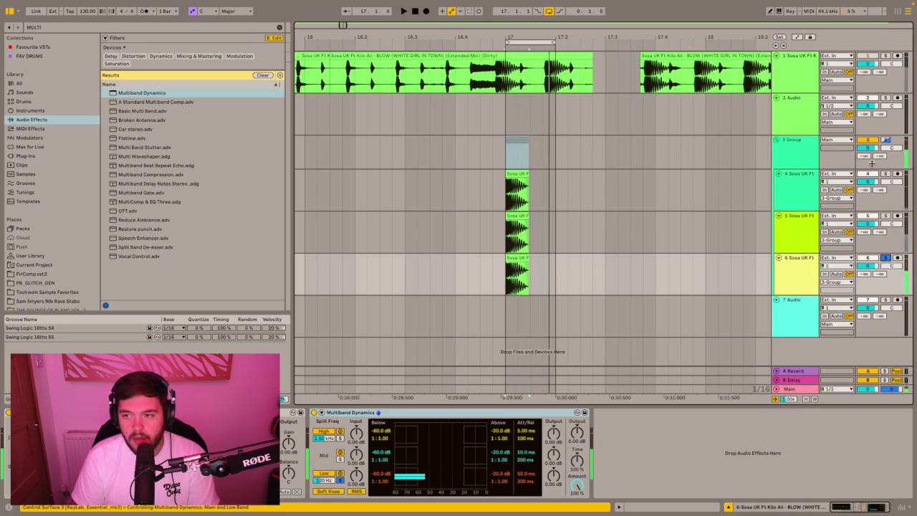
key("space")
left_click(886, 258)
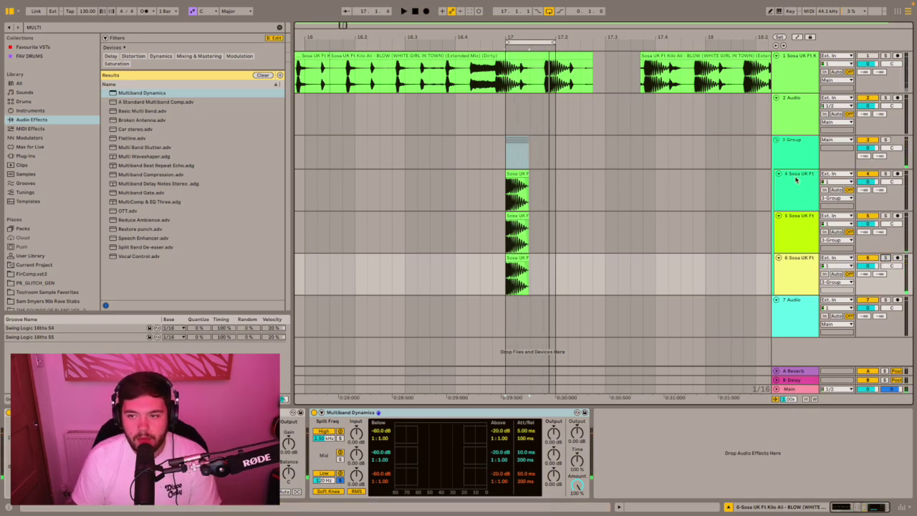
Step: Freeze and flatten the three kick band tracks, 4 to 6
left_click(803, 192)
left_click(804, 284, "shift")
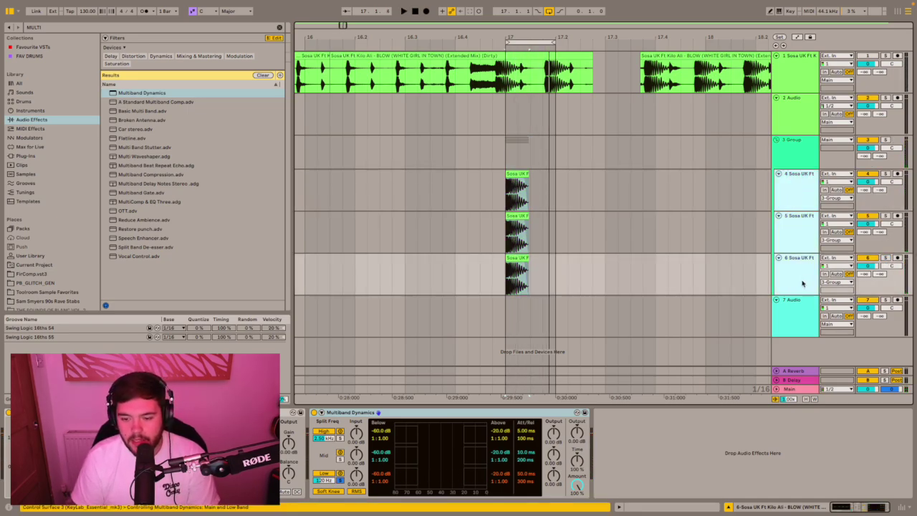
right_click(792, 193)
left_click(823, 235)
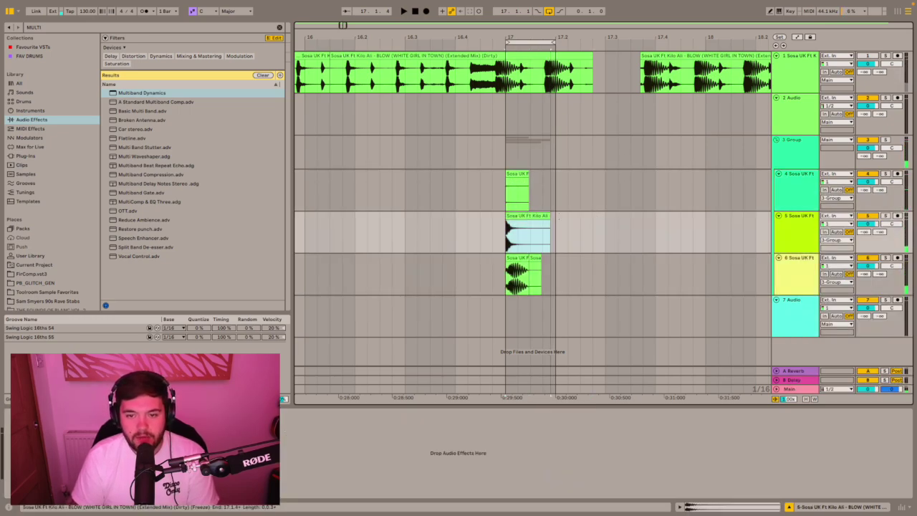
Step: Join the low band clip on track 6 with its tail, matching the length of the track 5 clip
left_click_drag(529, 259, 551, 259)
scroll(522, 229, "up", 2)
key("plus")
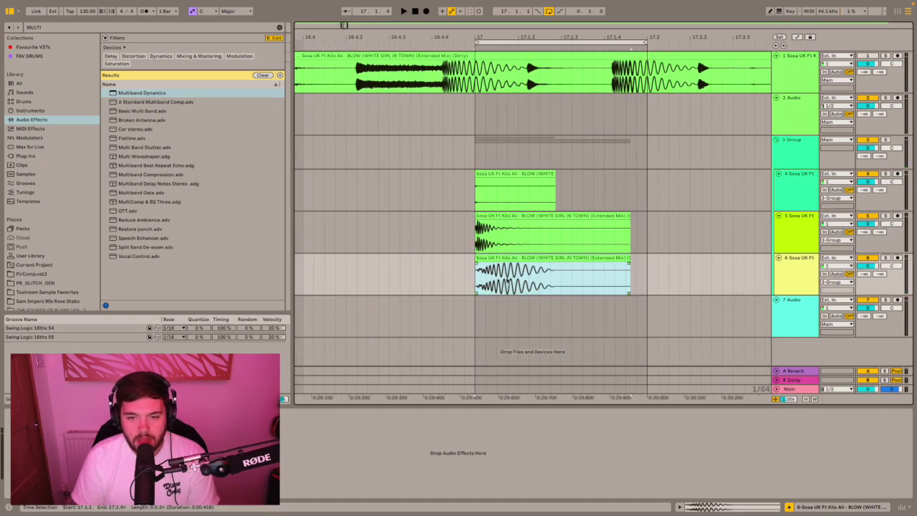
Step: Trim the high band clip on track 4 to a transient about 11 ms long
left_click_drag(554, 173, 458, 180)
key("plus")
key("plus")
scroll(508, 193, "down", 6)
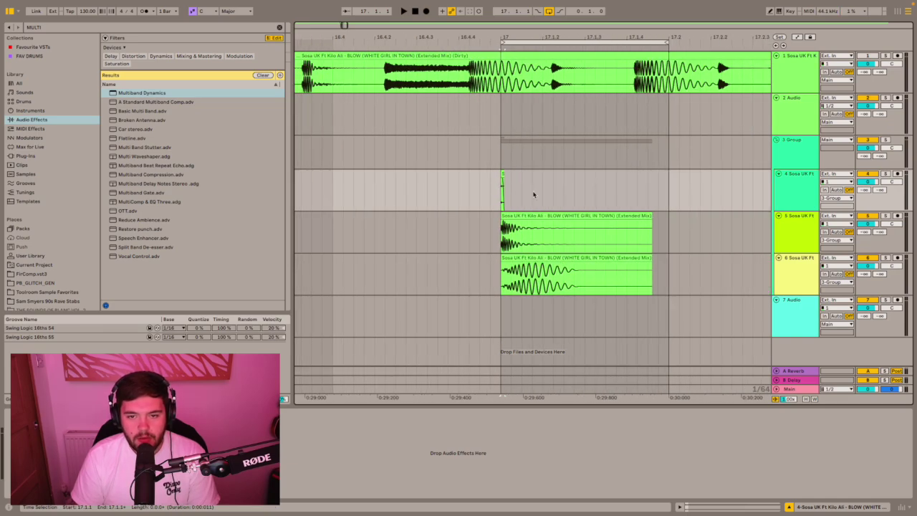
Step: Trim the mid band clip to about 58 ms and the low band clip to about 216 ms, each with a fade-out
scroll(534, 194, "up", 2)
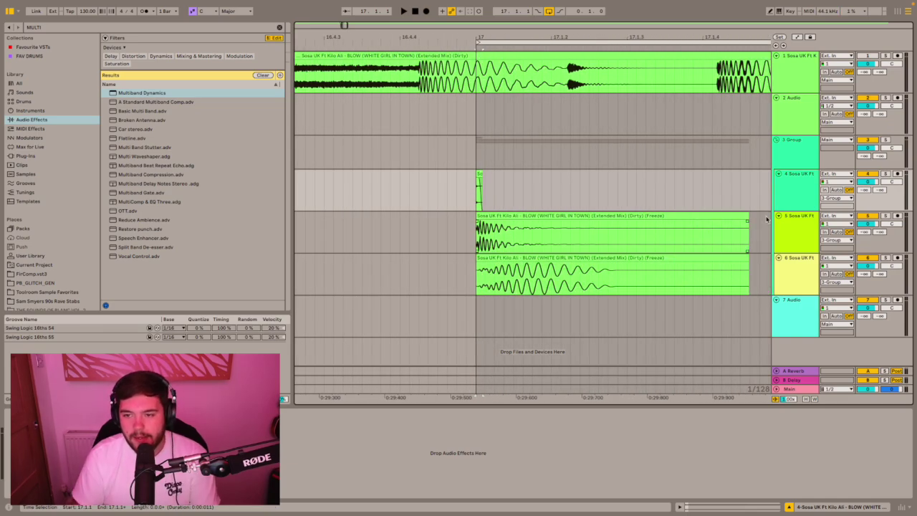
left_click_drag(751, 218, 498, 224)
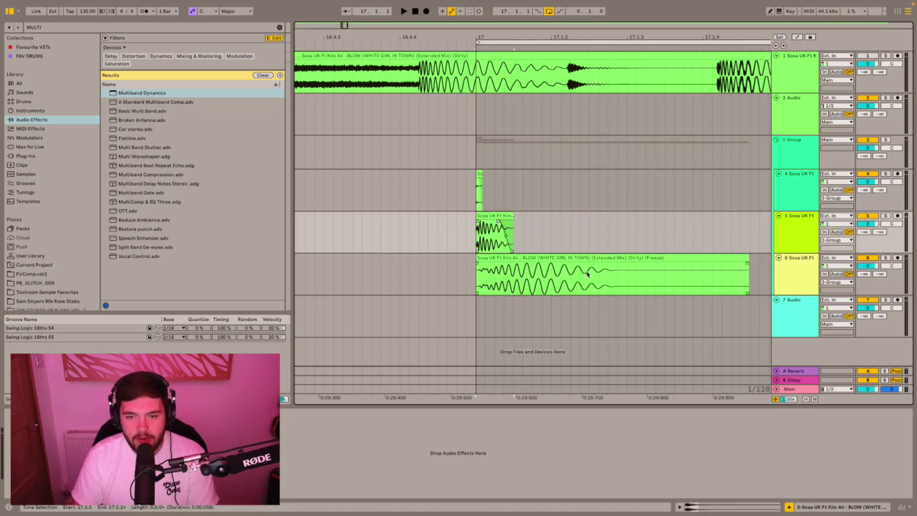
left_click_drag(750, 262, 593, 266)
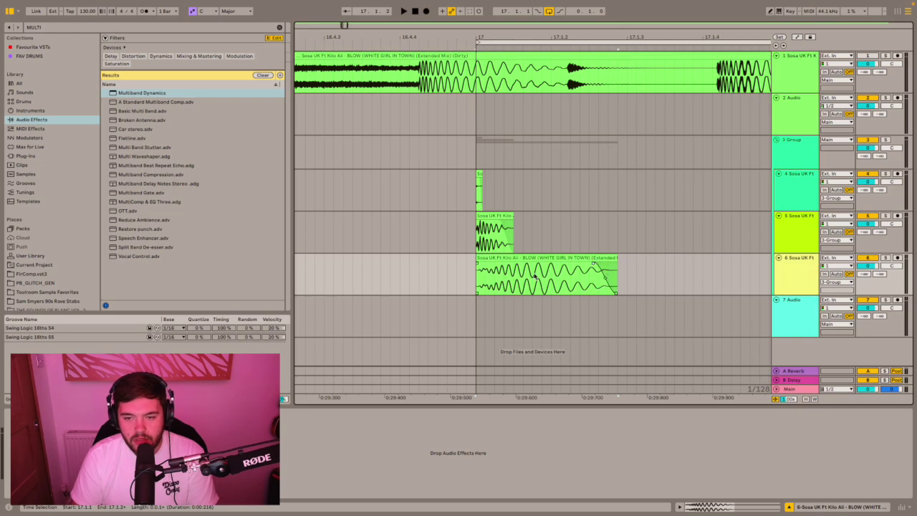
Step: Solo group 3 and play the trimmed kick layers from bar 17
left_click(477, 279)
key("space")
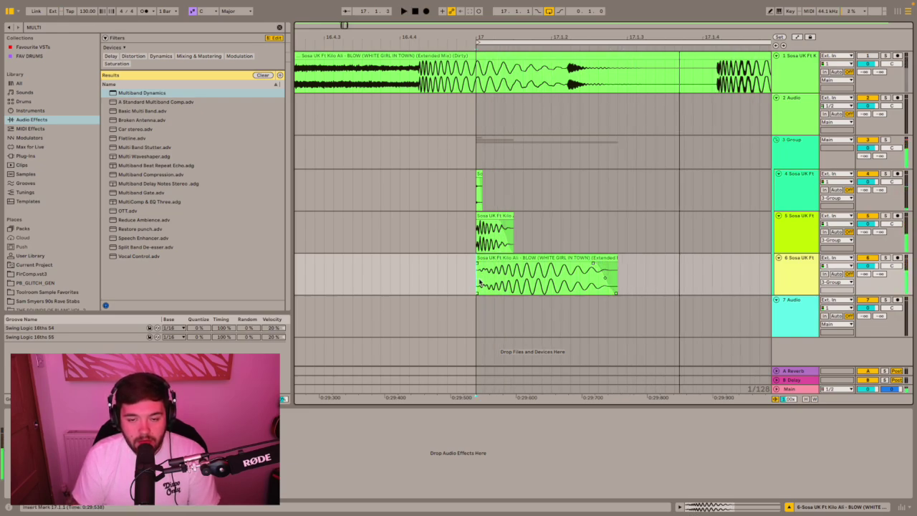
scroll(620, 244, "down", 3)
left_click(886, 139)
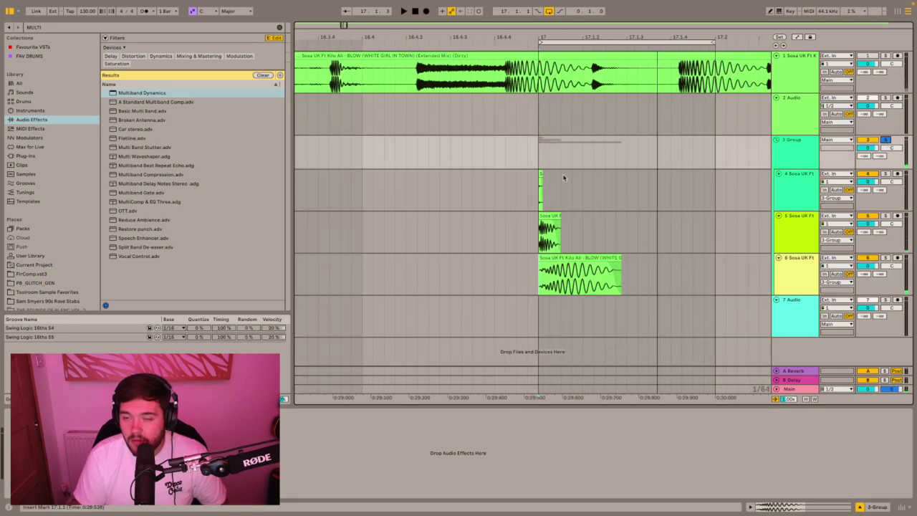
key("space")
key("space")
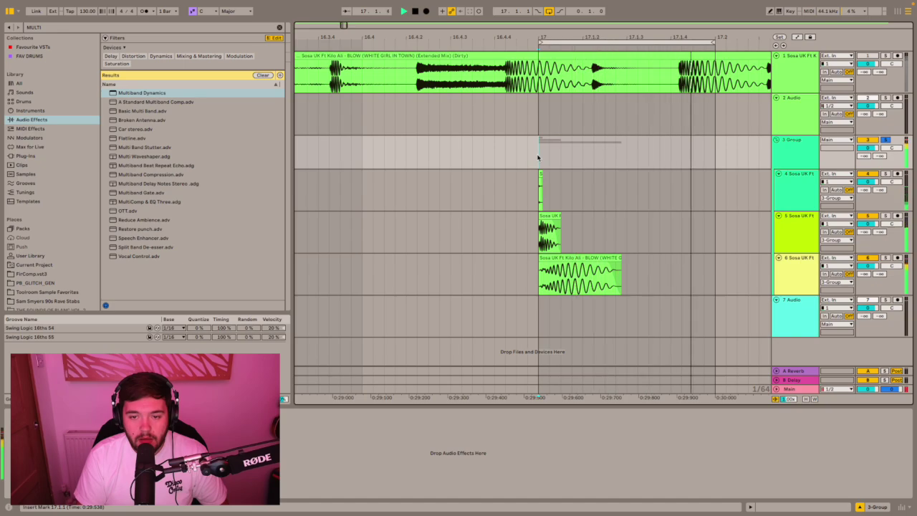
key("space")
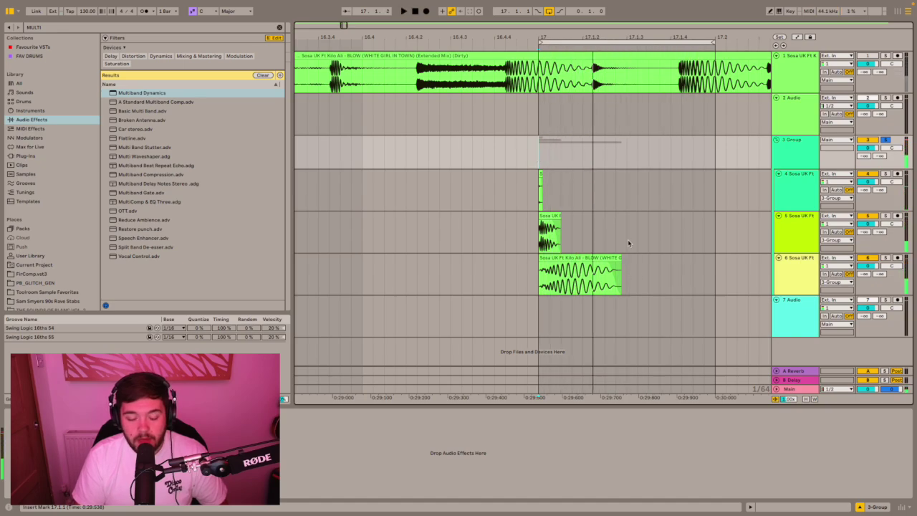
scroll(628, 239, "down", 2)
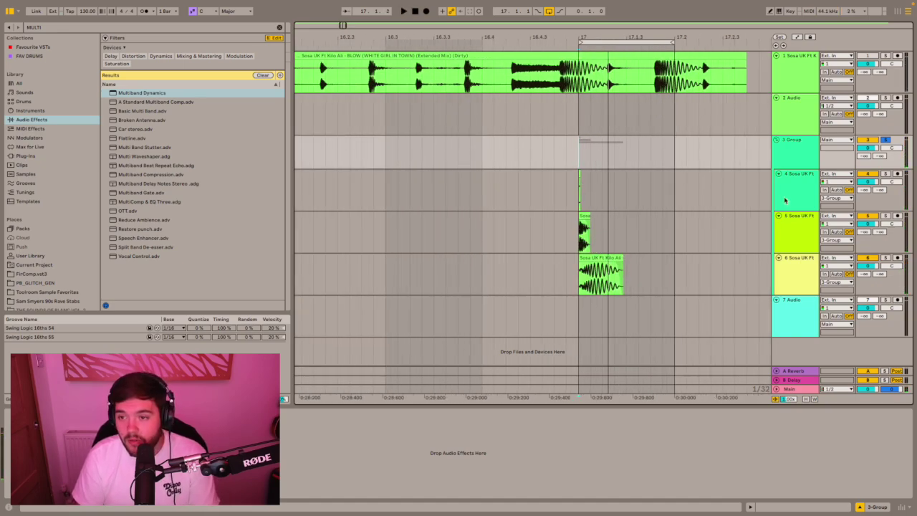
left_click(793, 190)
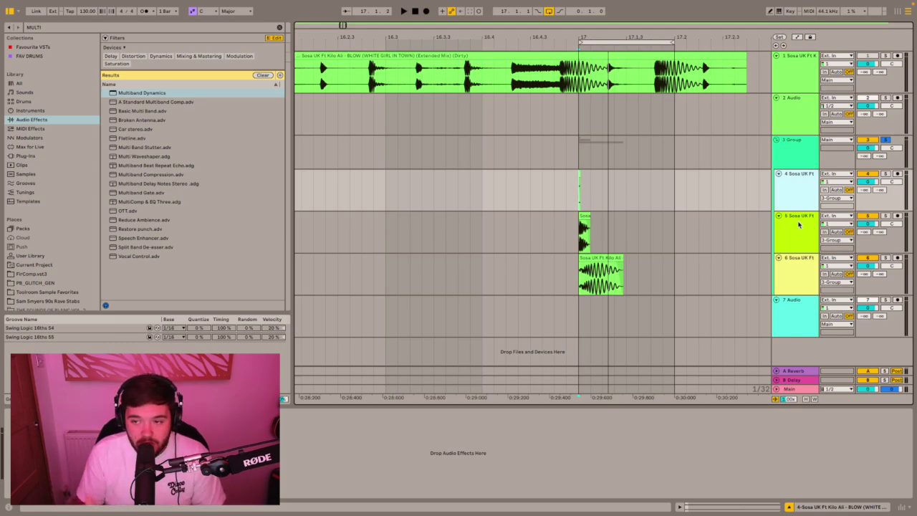
left_click(581, 149)
key("space")
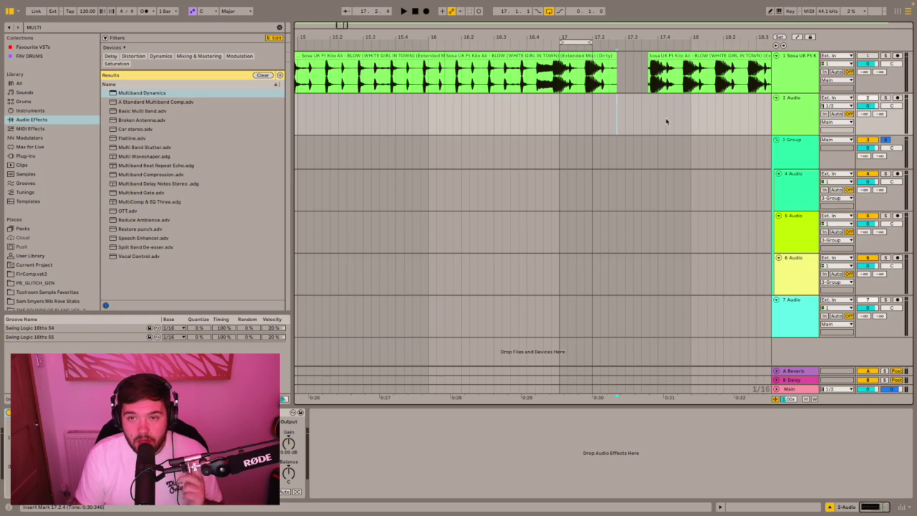
Step: Loop and audition the 17.2 to 17.3 section of the reference song, and move it down to track 4
scroll(667, 120, "up", 3)
scroll(581, 84, "up", 4)
scroll(617, 82, "right", 2)
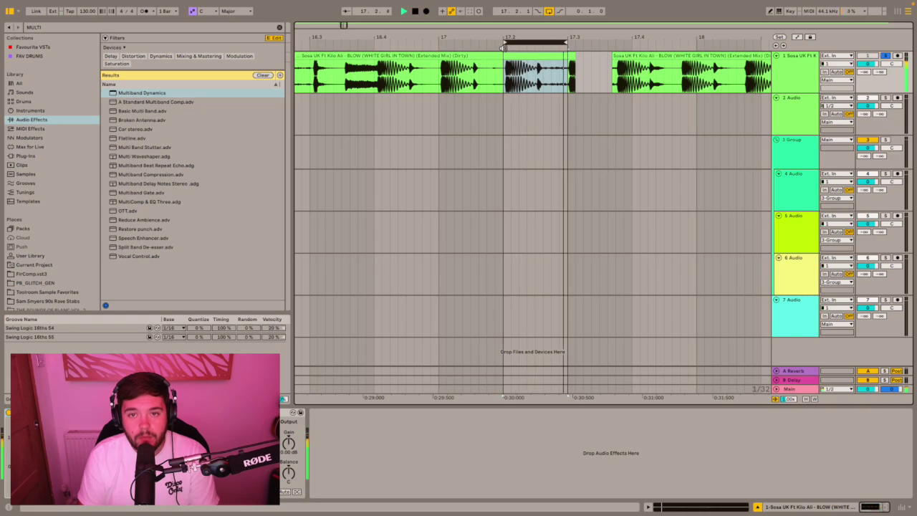
key("space")
left_click_drag(520, 55, 520, 184)
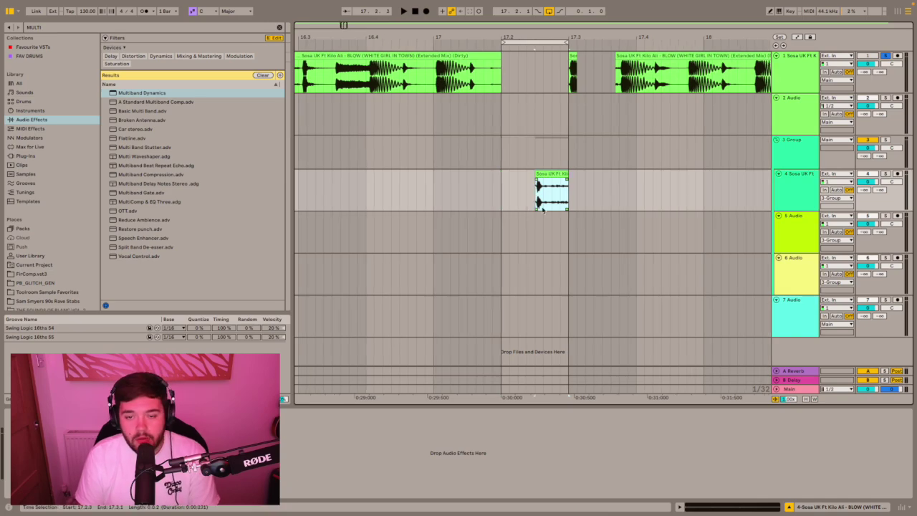
Step: Move the trimmed hit on track 4 so that it starts at 17.2
scroll(543, 207, "up", 4)
left_click_drag(524, 172, 385, 172)
double_click(406, 181)
mouse_move(171, 140)
left_mouse_down()
mouse_move(225, 140)
mouse_move(271, 159)
mouse_move(266, 141)
left_mouse_up()
key("super+alt+l")
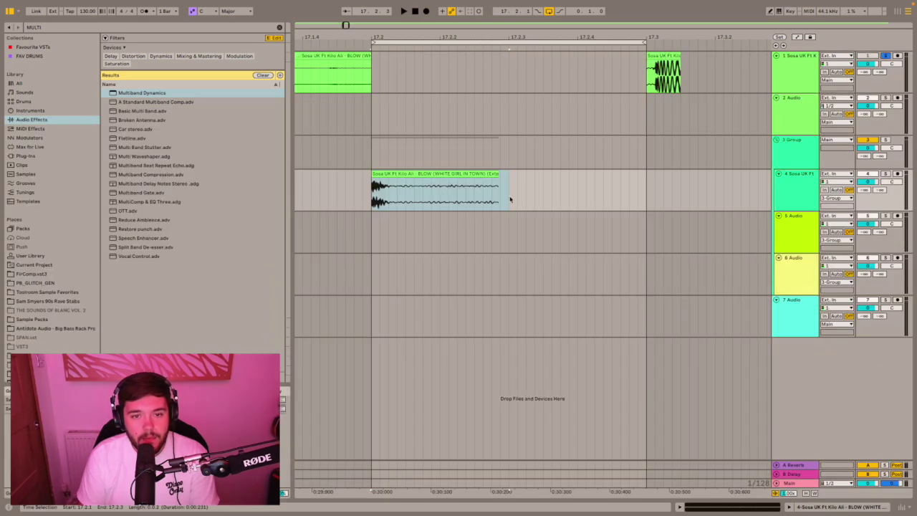
Step: Shorten the track 4 hit to about 58 ms and copy it to tracks 5 and 6
left_click_drag(499, 184, 406, 183)
left_click_drag(404, 179, 411, 263)
scroll(430, 205, "down", 2)
scroll(430, 206, "down", 2)
Step: Add Multiband Dynamics to tracks 4, 5 and 6
left_click(799, 179)
left_click_drag(184, 96, 428, 192)
left_click(179, 84)
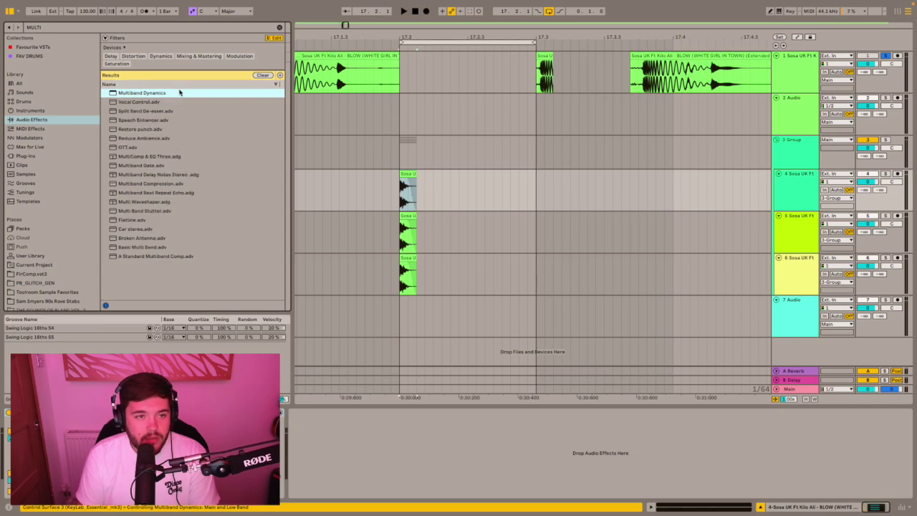
left_click(412, 235)
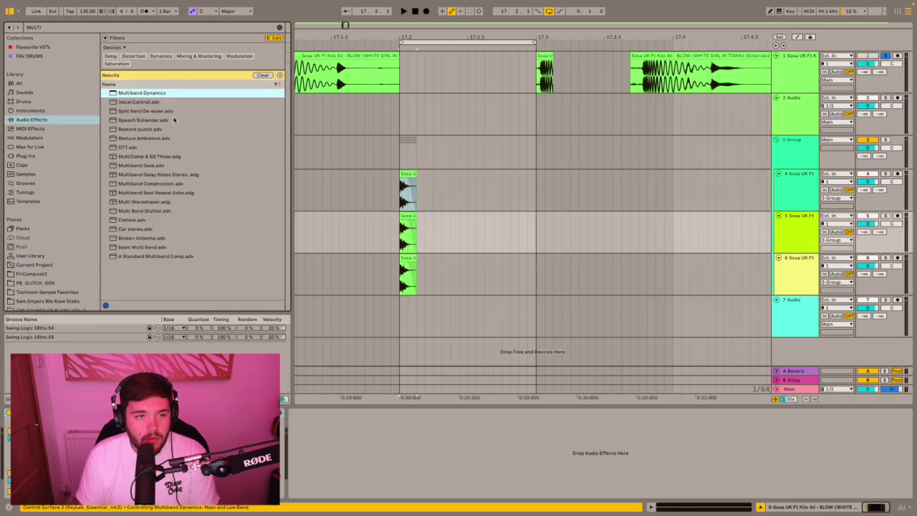
left_click(408, 269)
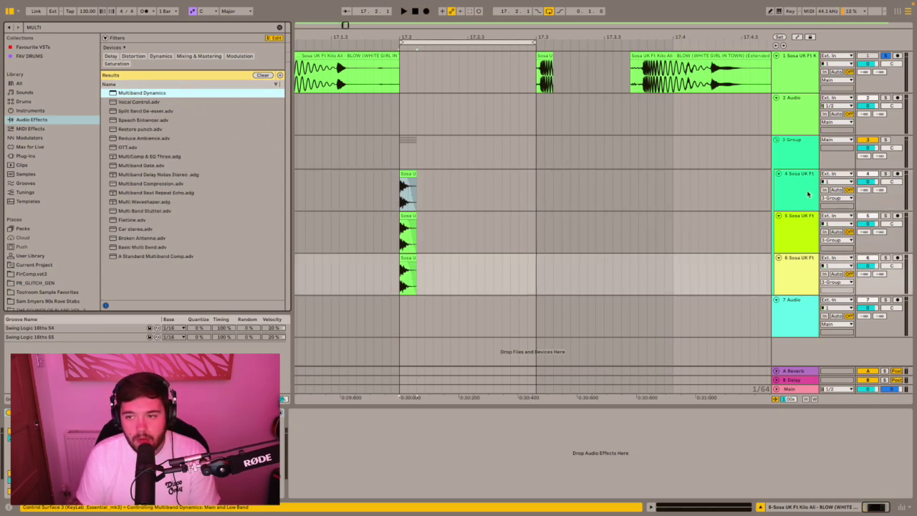
Step: Solo a different Multiband Dynamics band on each of tracks 4, 5 and 6
left_click(807, 193)
left_click(158, 413)
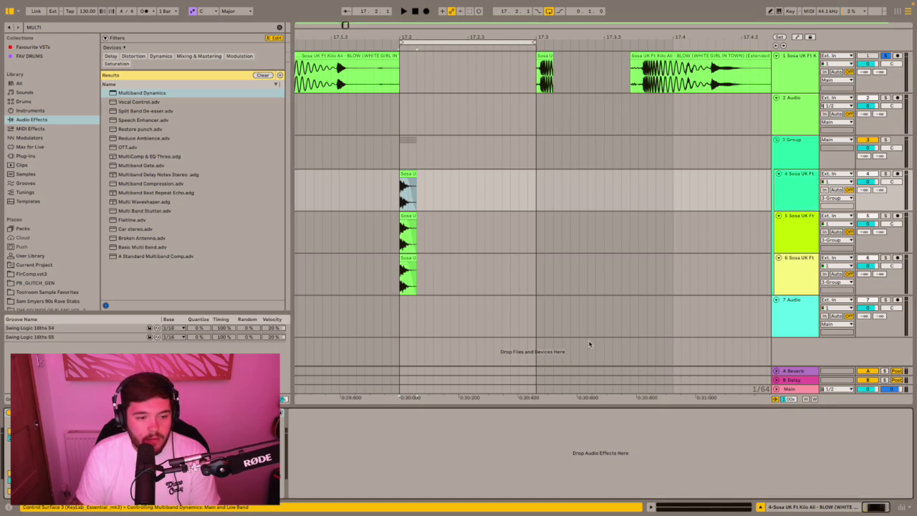
left_click(802, 223)
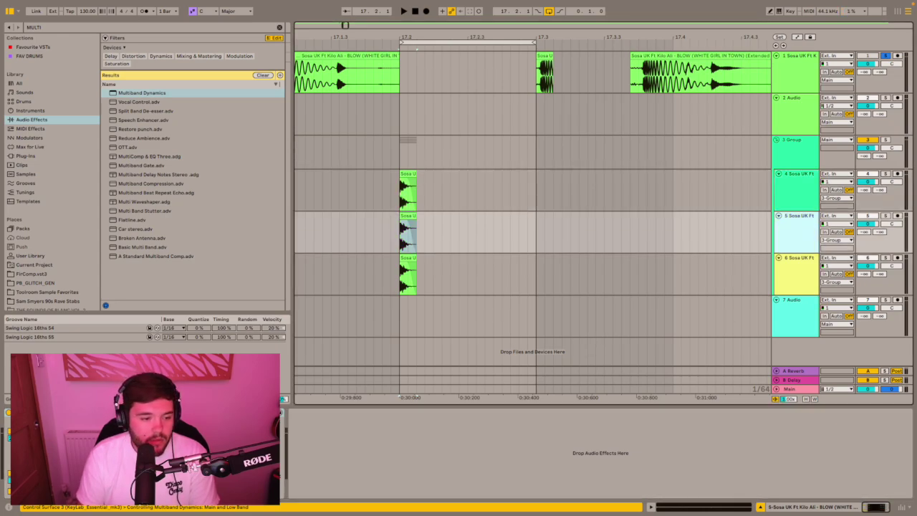
left_click(158, 413)
left_click(793, 282)
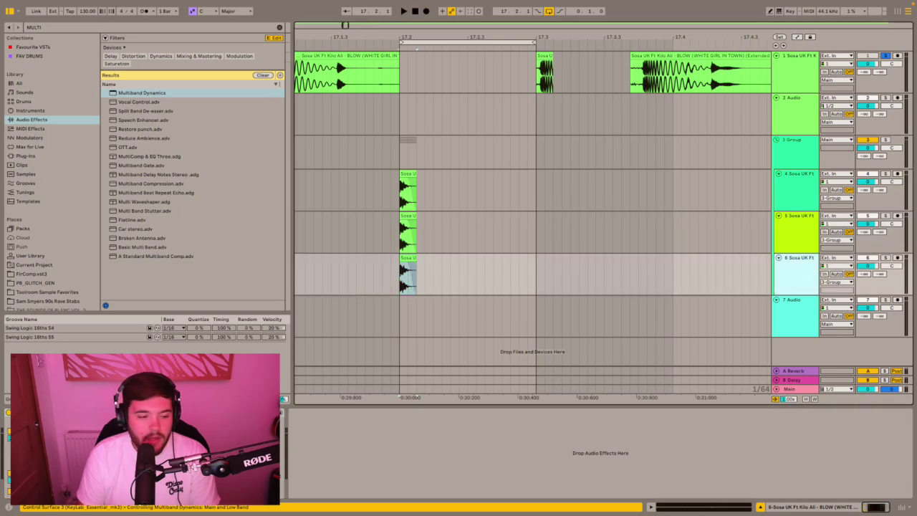
left_click(71, 432)
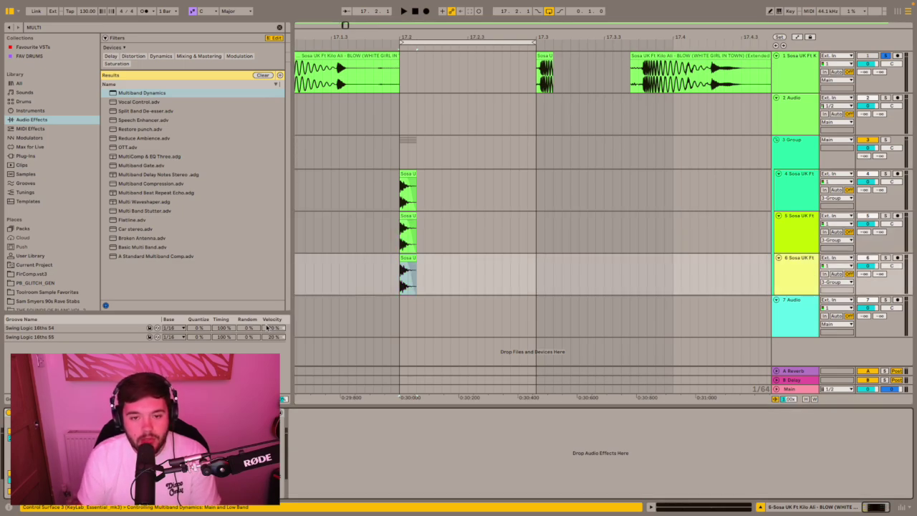
Step: Solo the group containing tracks 4 to 6 and play the layered hit from 17.2
left_click(497, 165)
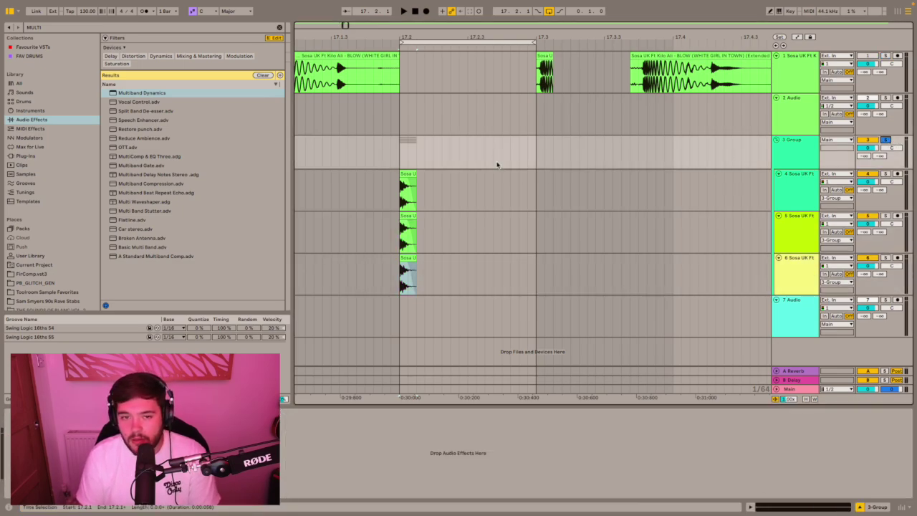
left_click(400, 157)
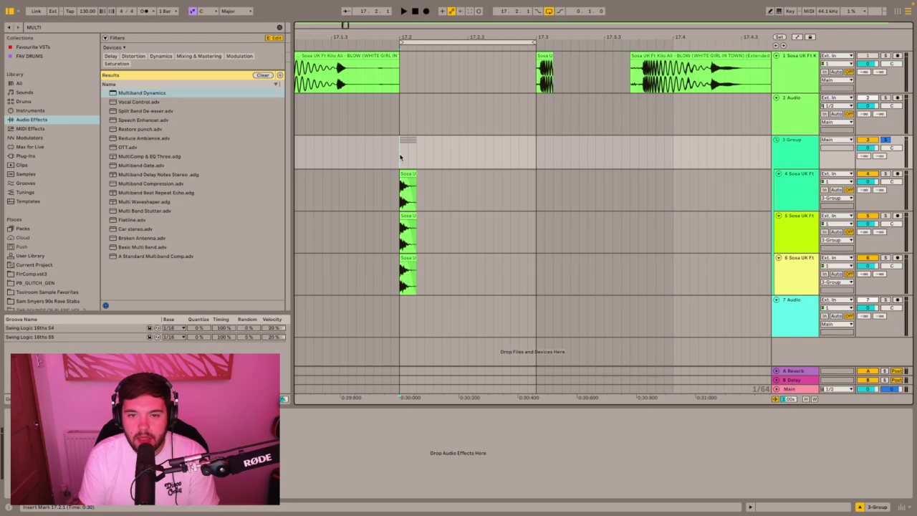
key("space")
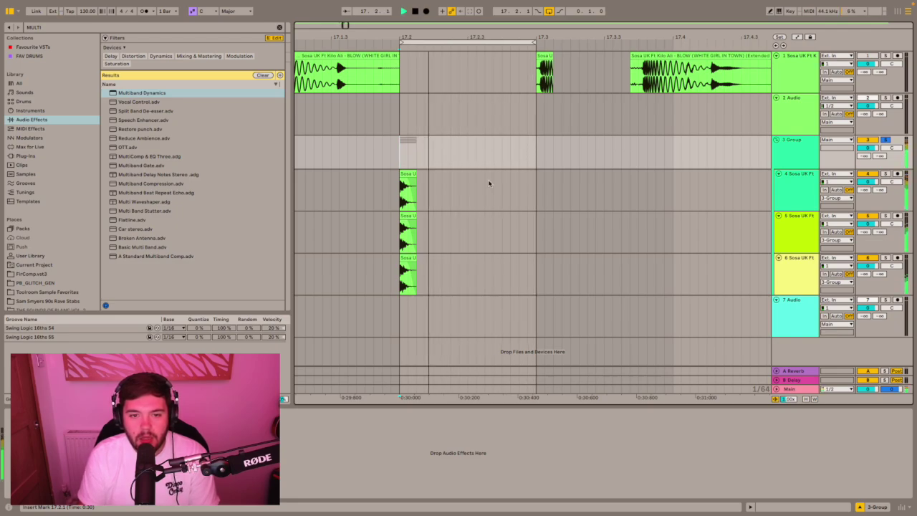
key("space")
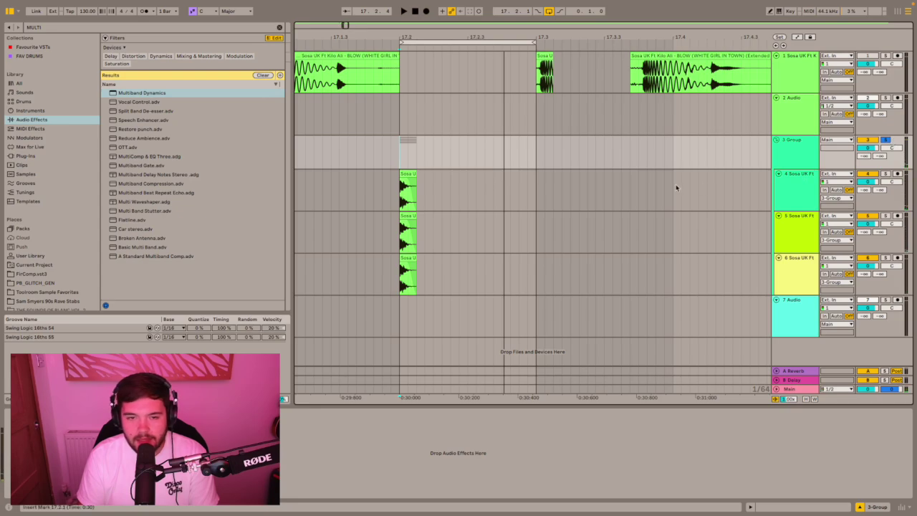
key("space")
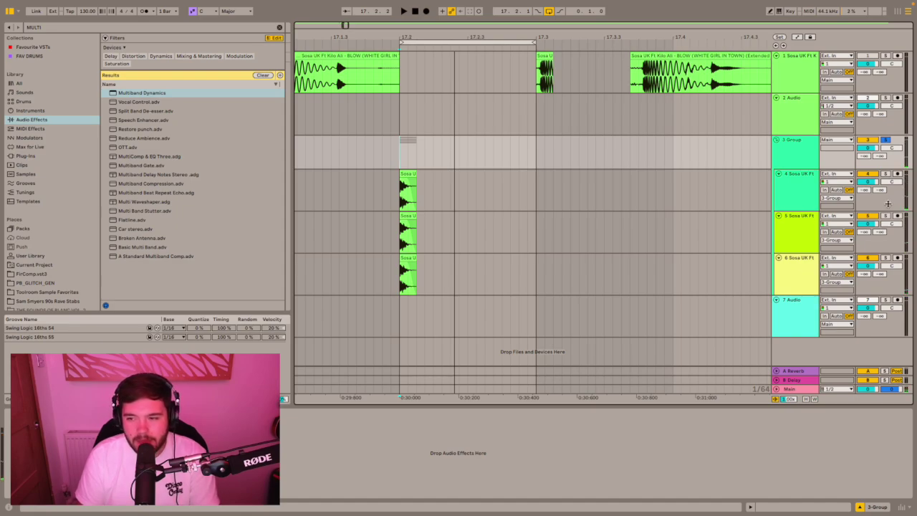
Step: Audition tracks 4, 5 and 6 one at a time in solo, and solo the whole group again
left_click(887, 174)
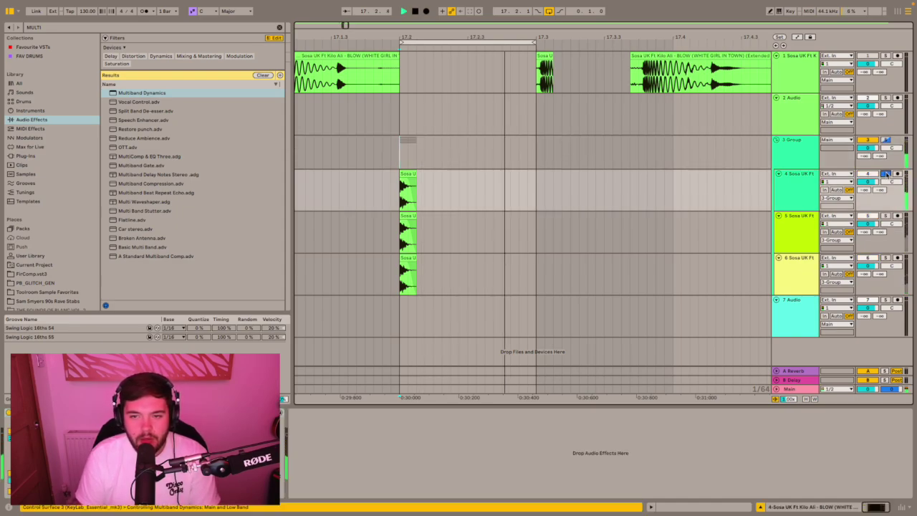
left_click(886, 217)
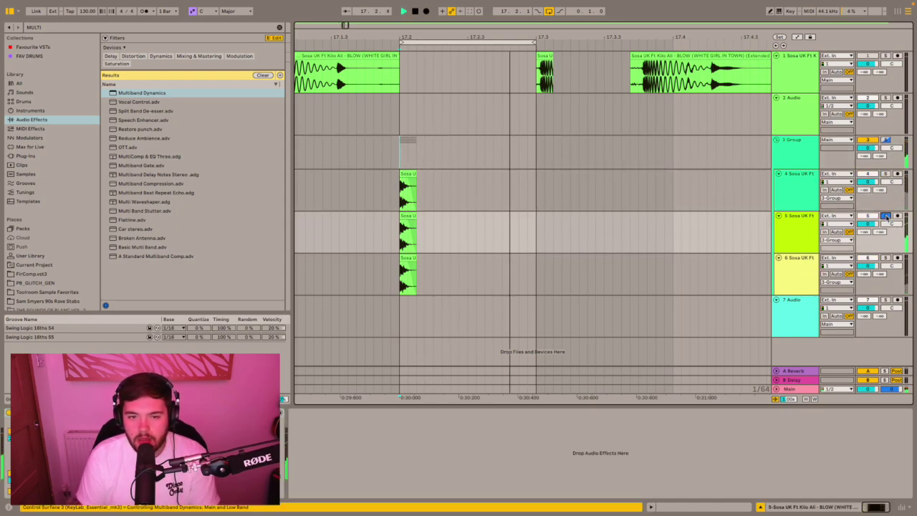
left_click(886, 258)
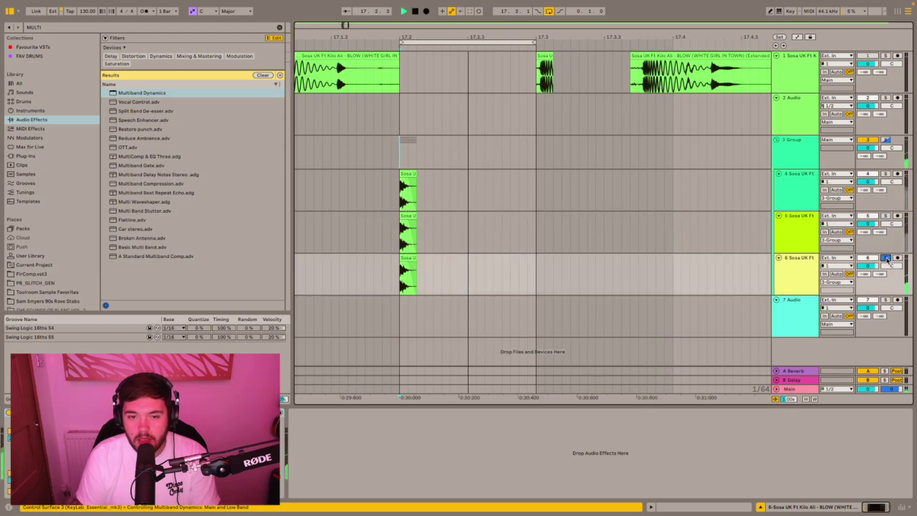
left_click(887, 140)
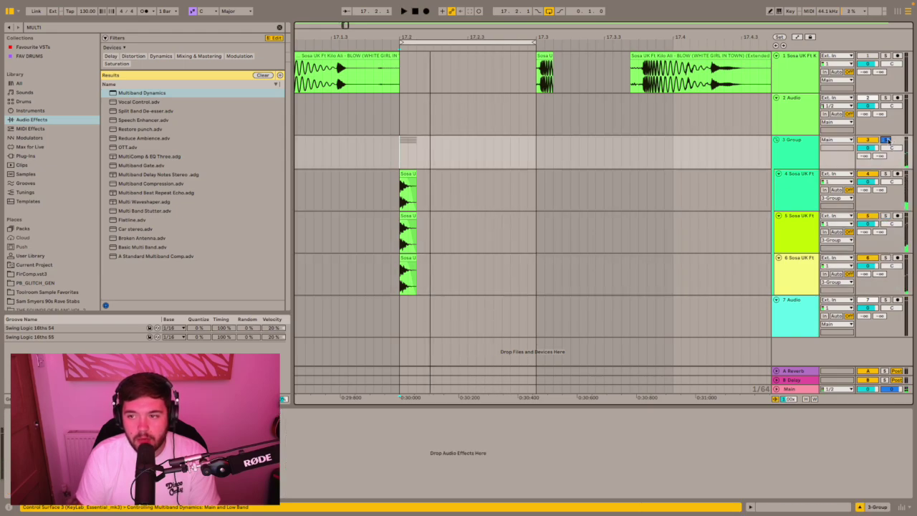
Step: Freeze and flatten tracks 4, 5 and 6, and play the flattened hit from 17.2
left_click(802, 188)
left_click(798, 269, "shift")
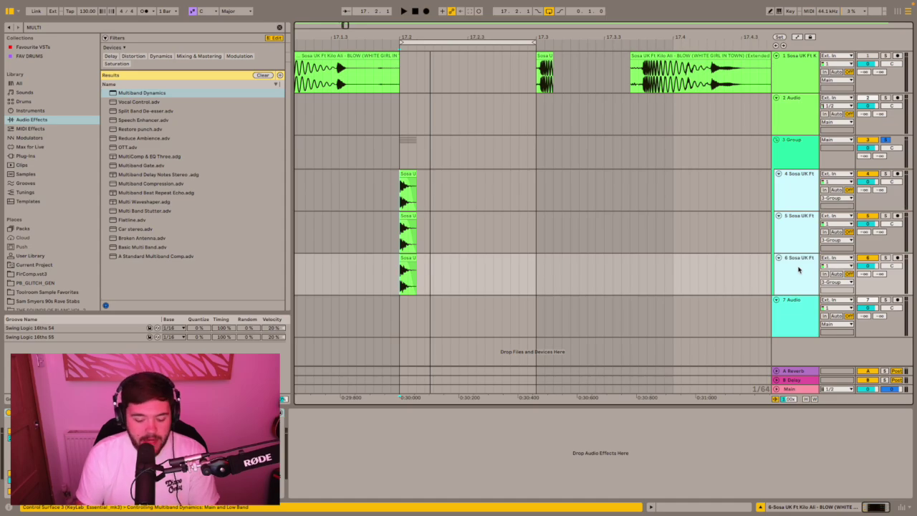
right_click(785, 255)
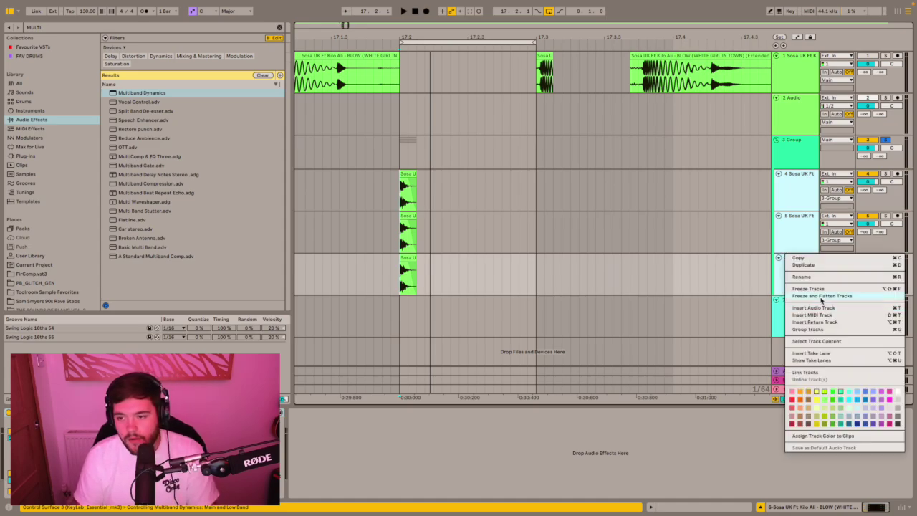
left_click(821, 296)
left_click(401, 190)
key("space")
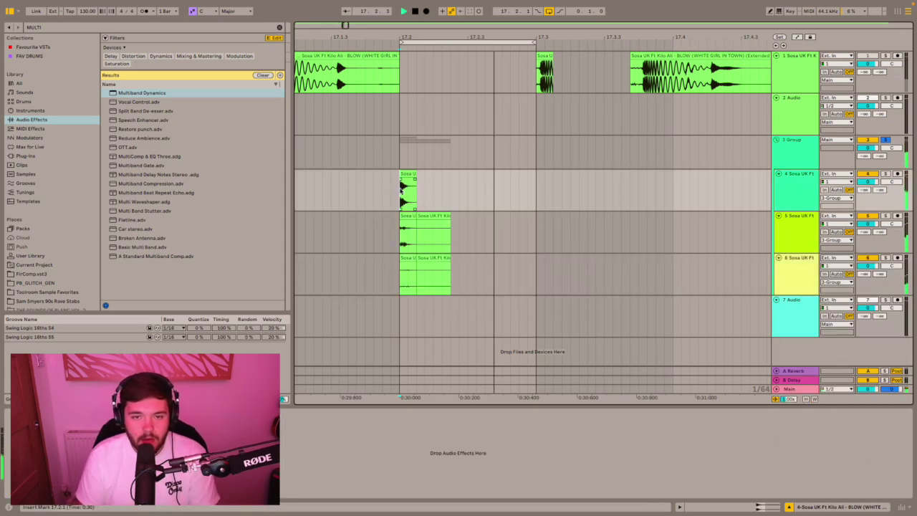
key("space")
Step: Delete the leftover tail clips after the hit on tracks 5 and 6
left_click_drag(417, 215, 434, 219)
key("Delete")
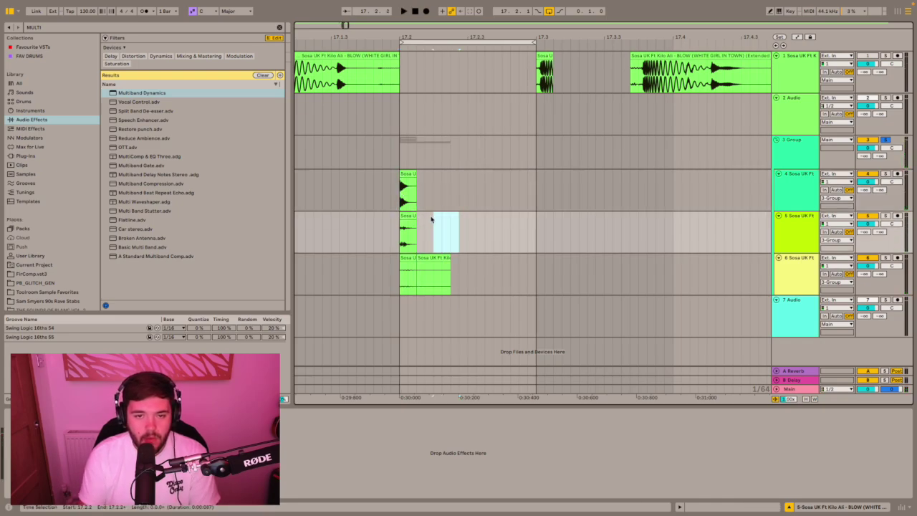
left_click(432, 259)
key("Delete")
scroll(405, 255, "up", 5)
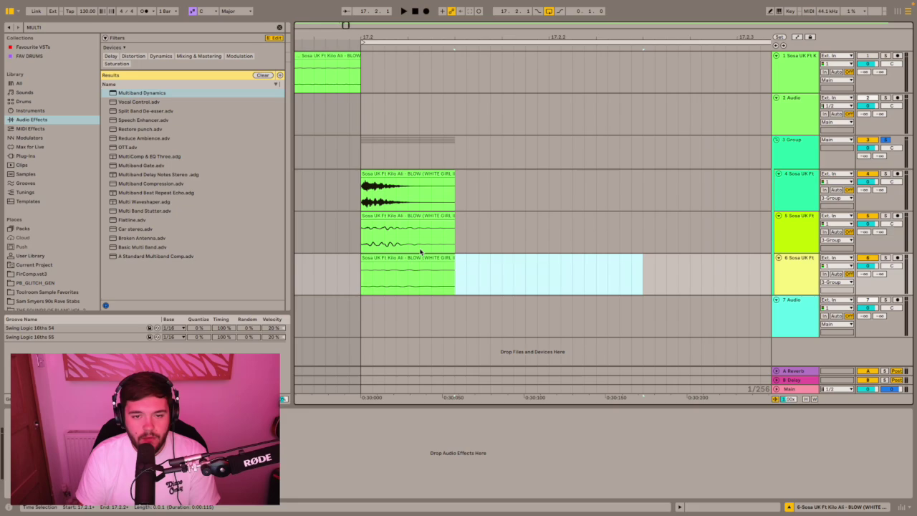
Step: Delete the remaining low-layer clip at 17.2 on track 6
left_click(432, 258)
key("Delete")
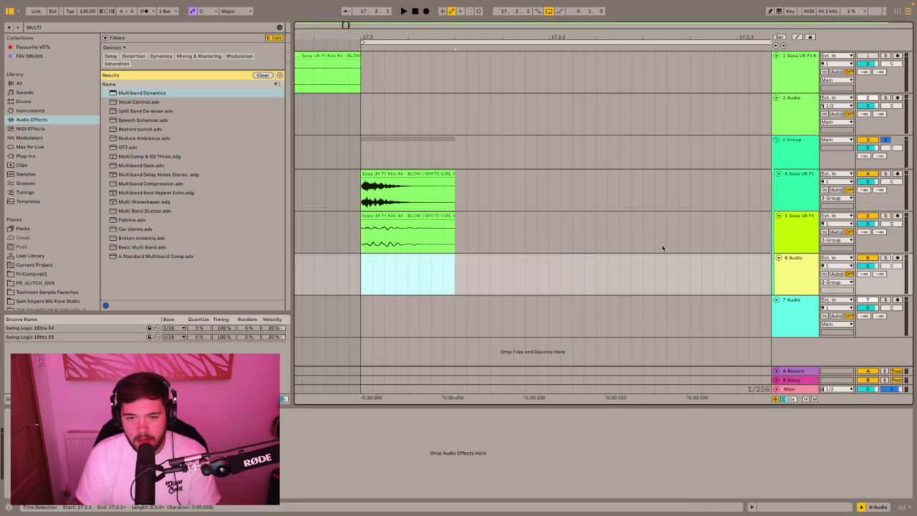
scroll(663, 248, "down", 5)
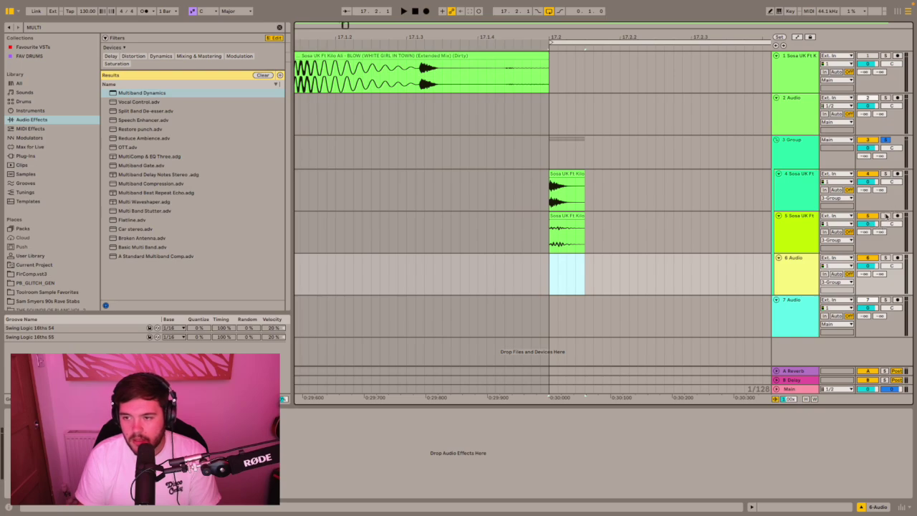
Step: Solo track 5 and play its layer alone, ending with the solo turned off
left_click(885, 216)
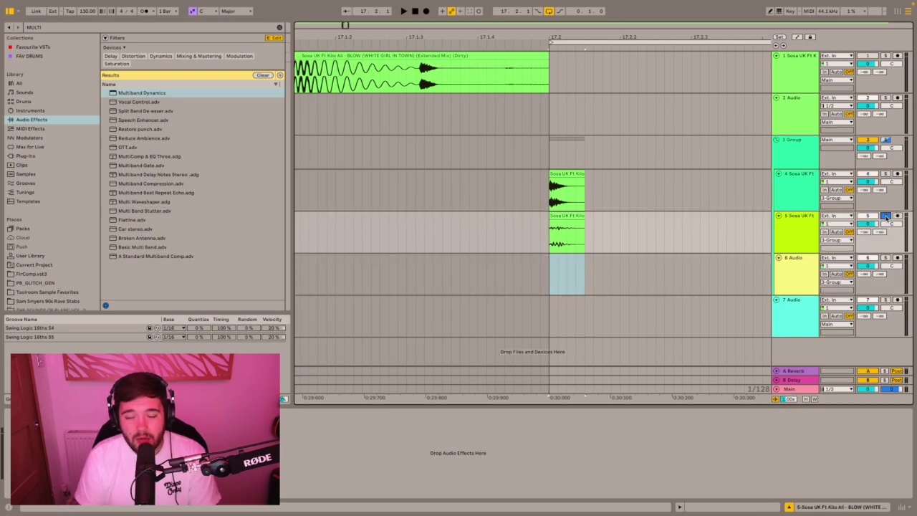
key("space")
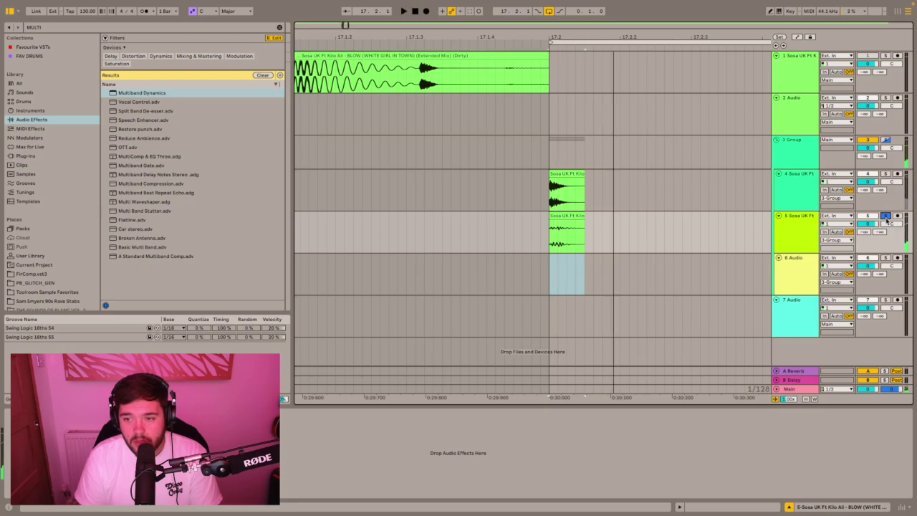
left_click(887, 219)
Step: Shorten the track 5 clip to about 14 ms and fade out its end
left_click(640, 223)
left_click_drag(584, 217, 558, 216)
scroll(558, 221, "up", 3)
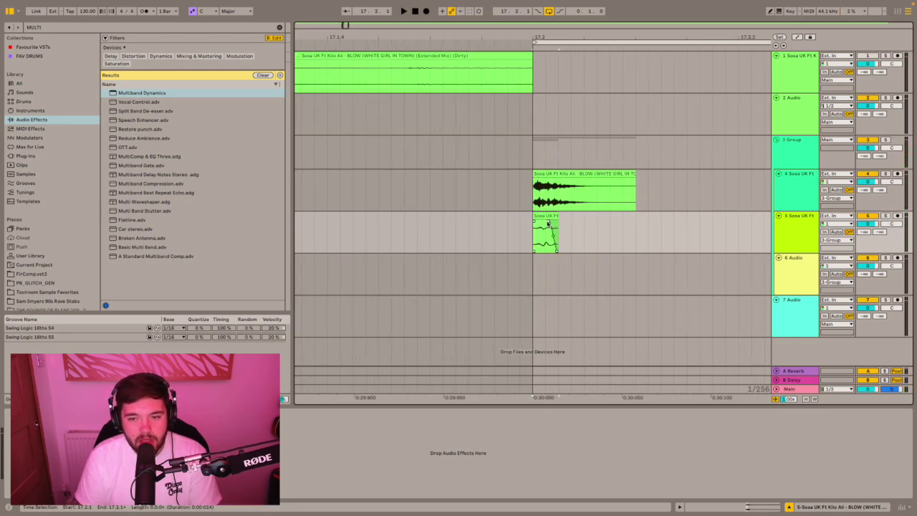
scroll(635, 225, "down", 3)
Step: Solo the group and play the remaining track 4 and 5 layers together
left_click(886, 141)
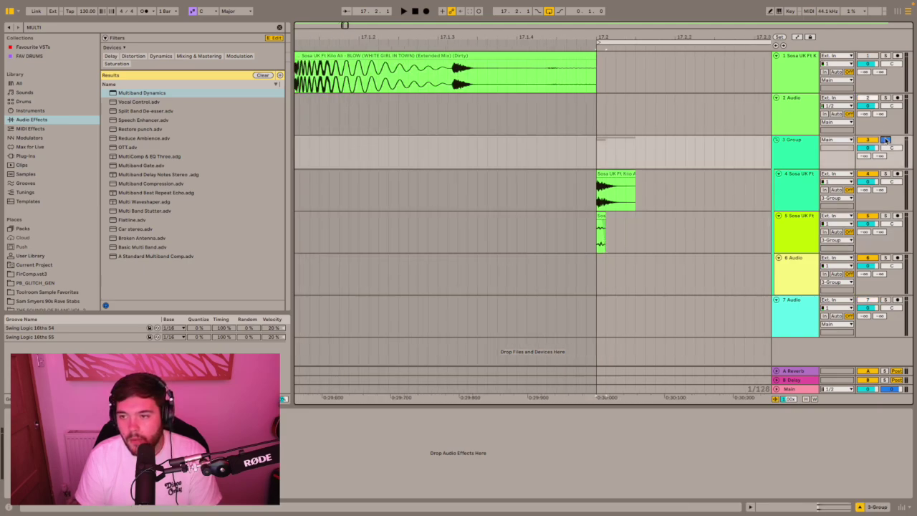
key("space")
scroll(638, 195, "right", 4)
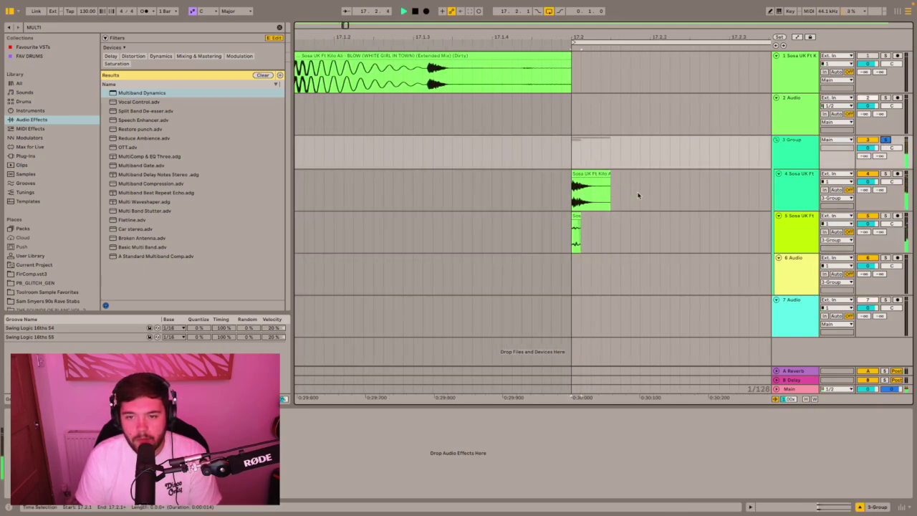
key("space")
Step: Delete the short clip on track 5 and play the hit with only the track 4 layer
left_click(440, 216)
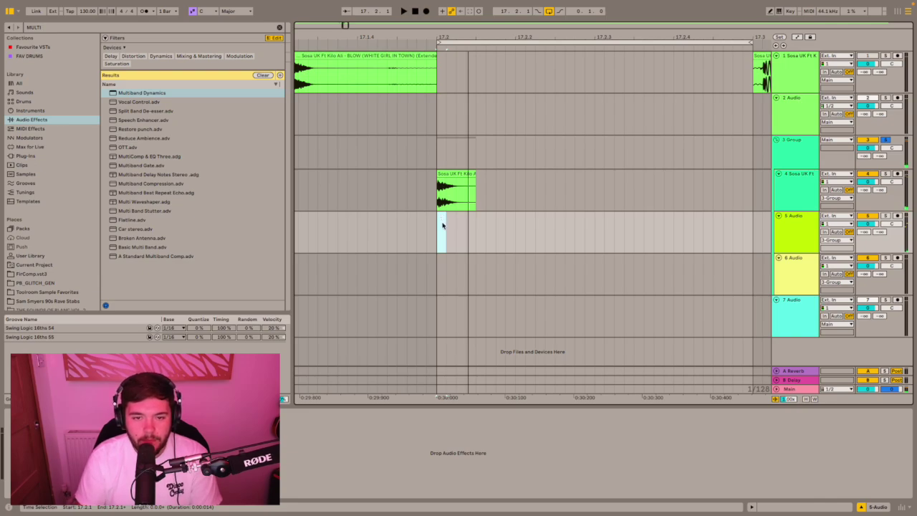
left_click(438, 227)
key("space")
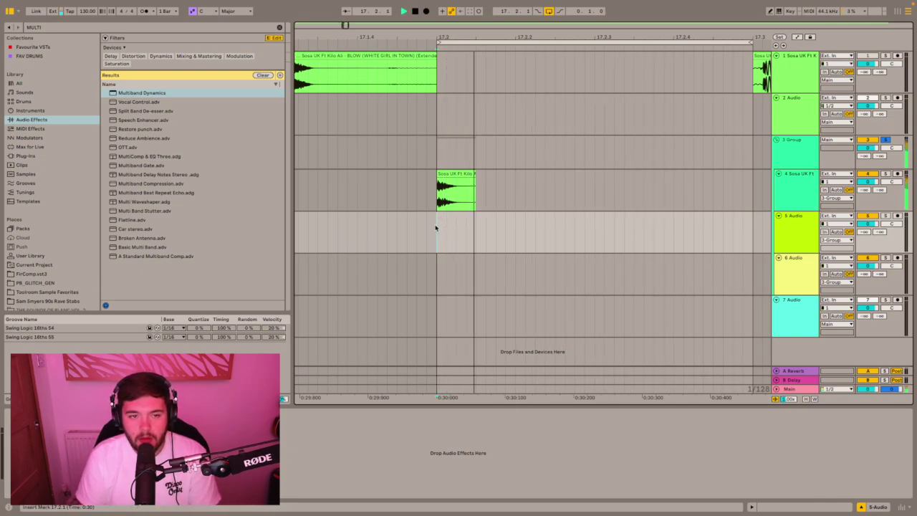
key("space")
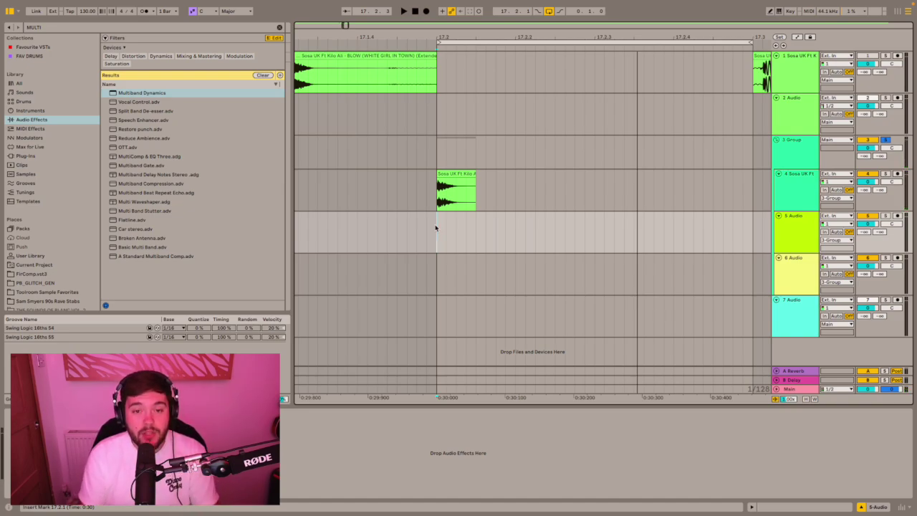
Step: Undo the second hit's edits back to the three kick layers at bar 17, and play the layered kick
scroll(627, 174, "down", 2)
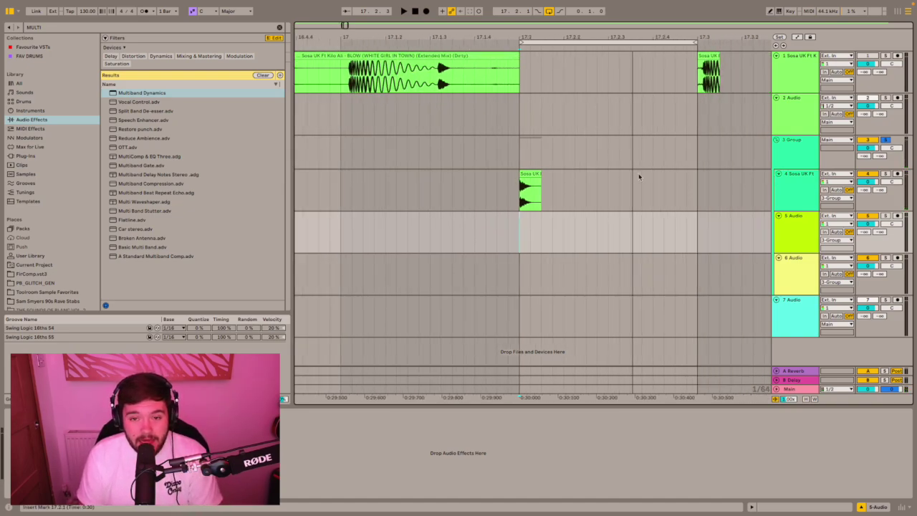
scroll(633, 188, "down", 4)
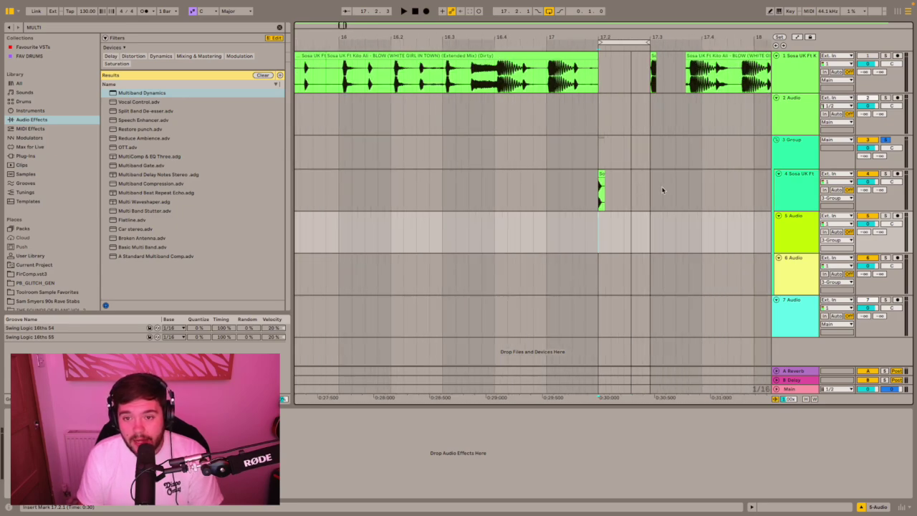
left_click_drag(636, 190, 556, 195)
key("super+z")
key("super+z")
key("super+z")
key("super+z")
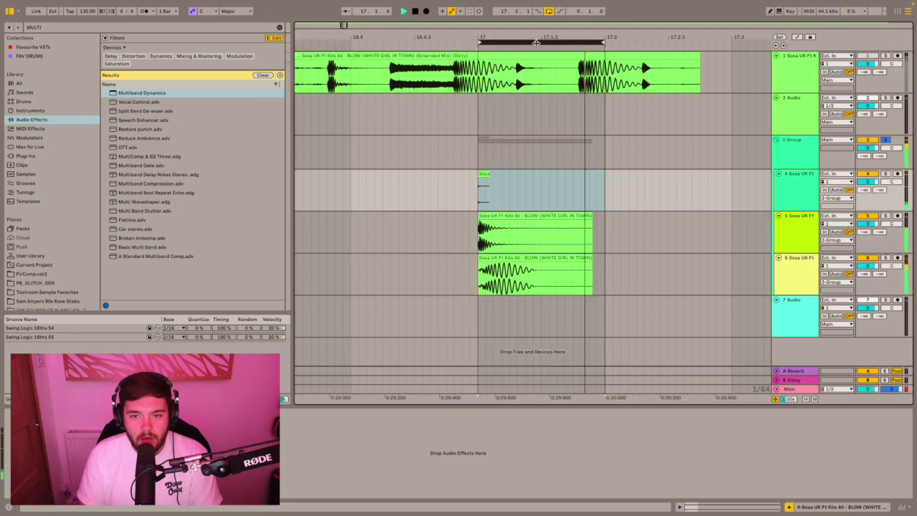
key("space")
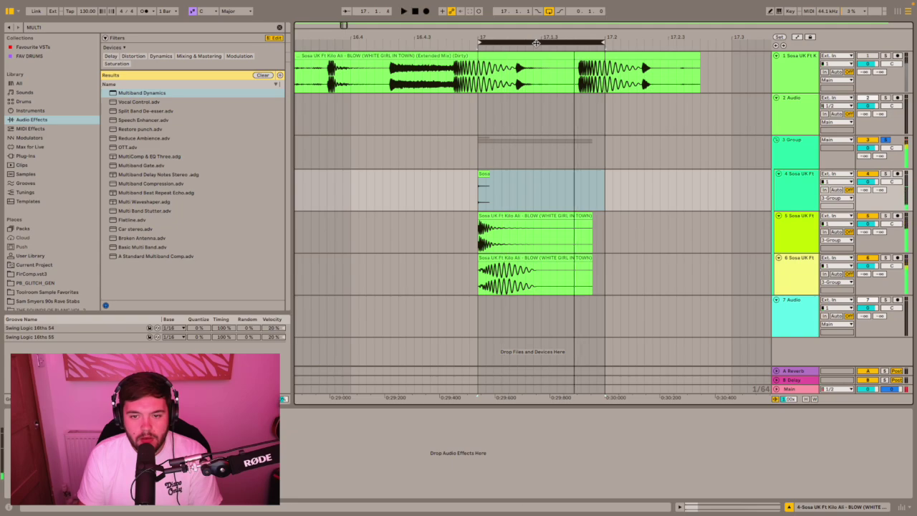
left_click(808, 322)
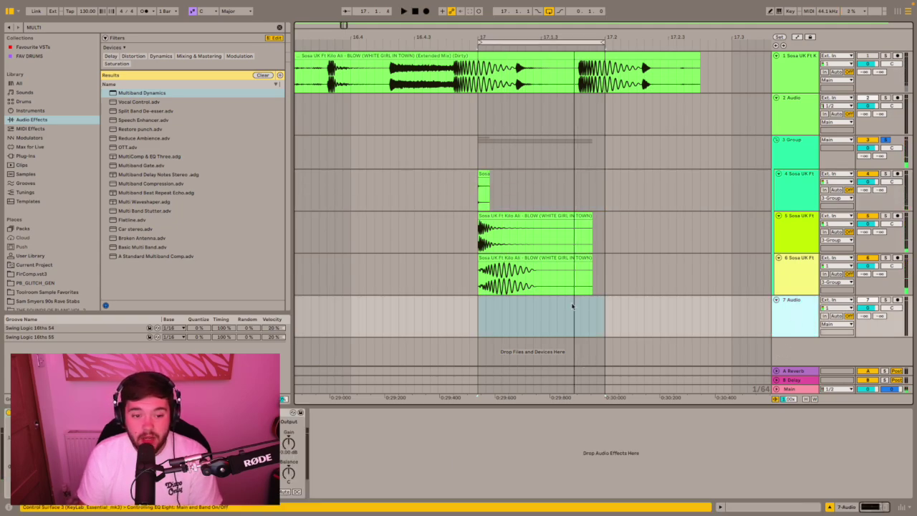
key("Delete")
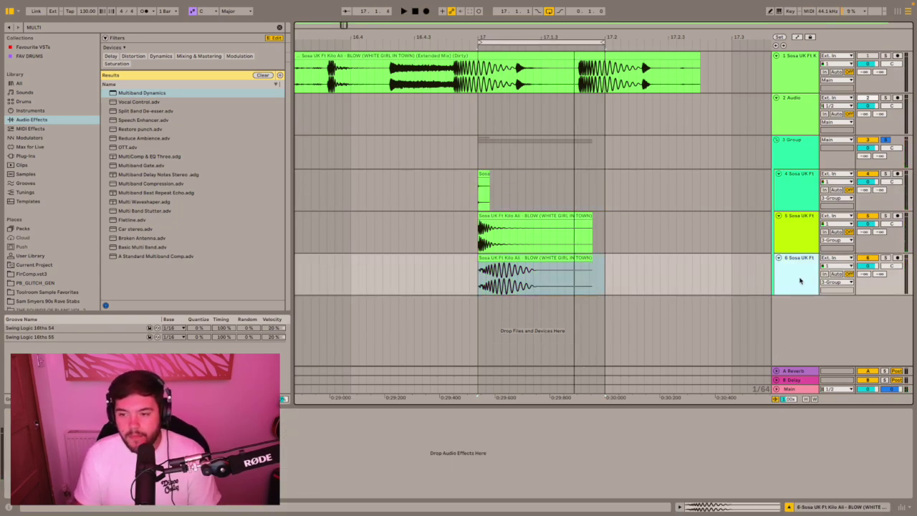
key("ctrl+z")
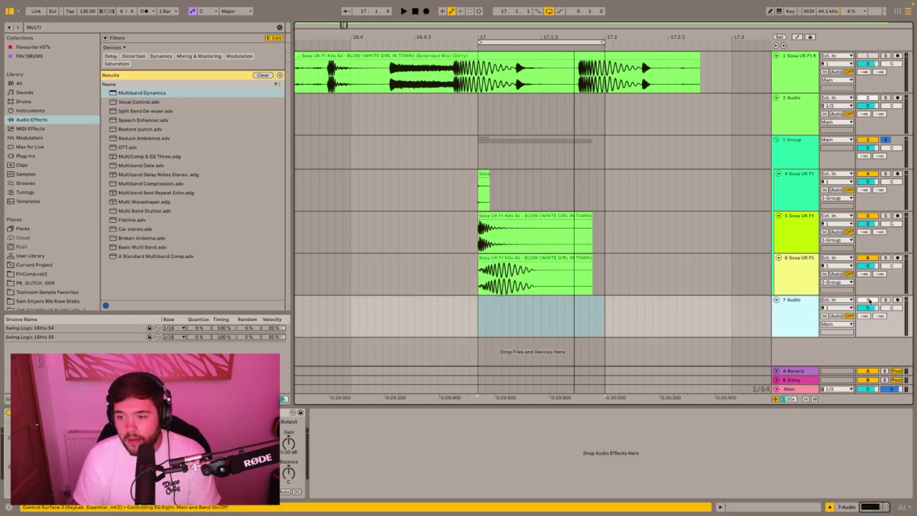
Step: Set track 7's audio input to Resampling, arm it for recording, and play the kick loop from bar 17
left_click(869, 301)
left_click(832, 300)
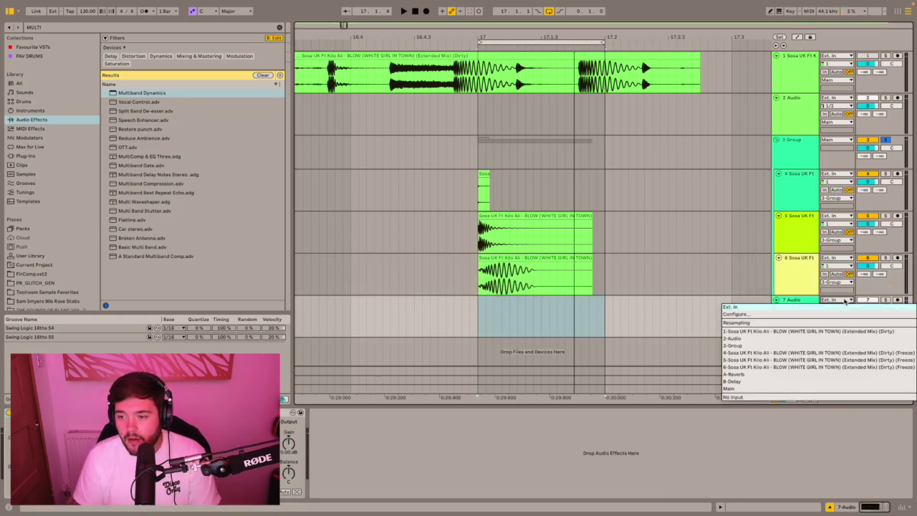
left_click(767, 322)
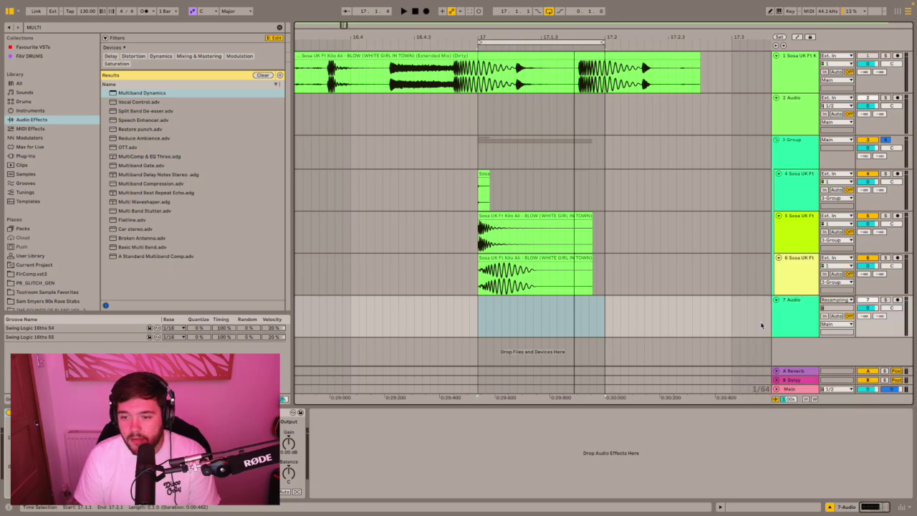
left_click(898, 301)
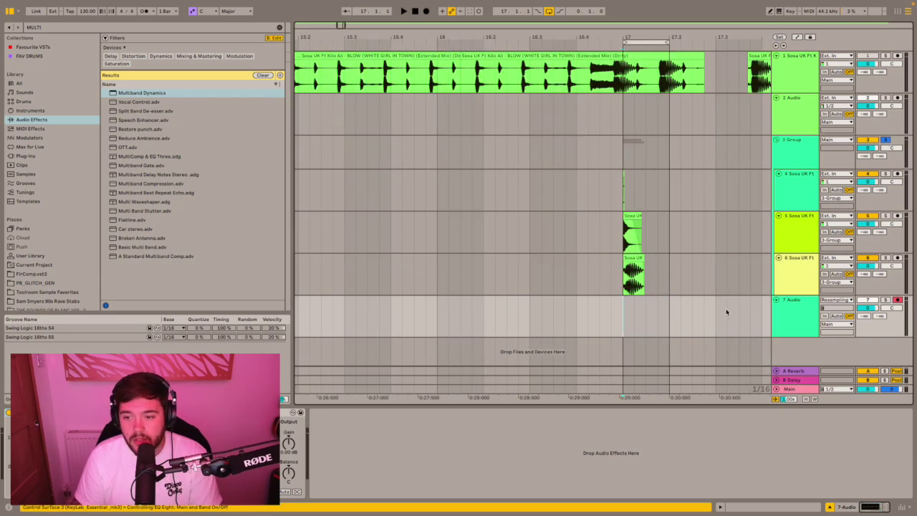
key("space")
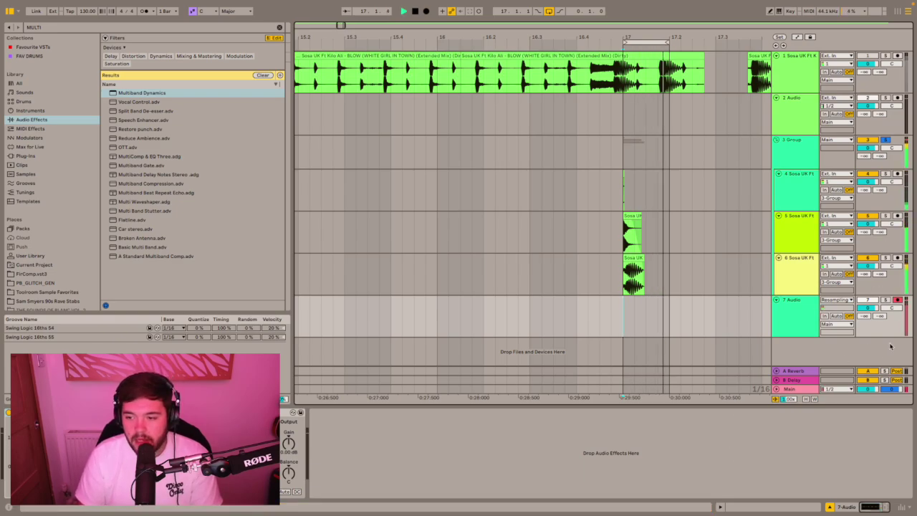
Step: Record the layered kick from bar 17 onto track 7 with the group volume at about -3.5 dB, and examine the recorded clip's waveform
key("space")
key("space")
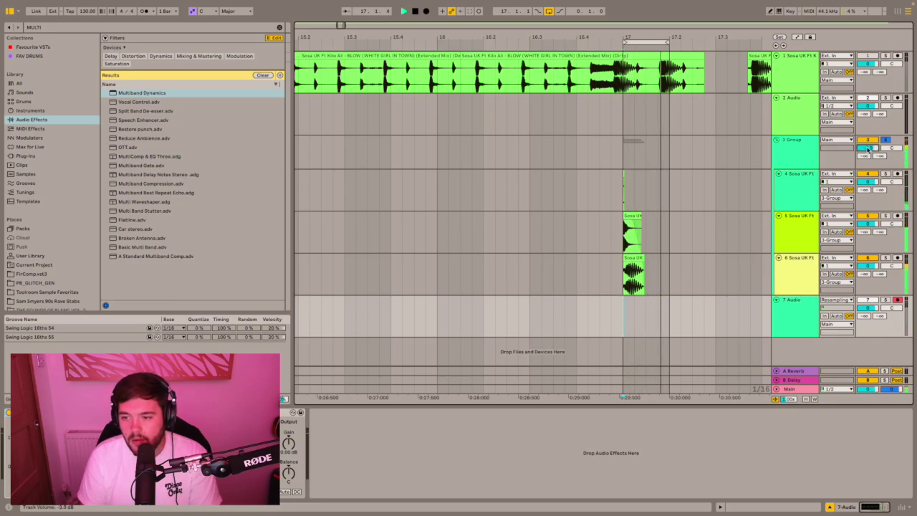
left_click(426, 11)
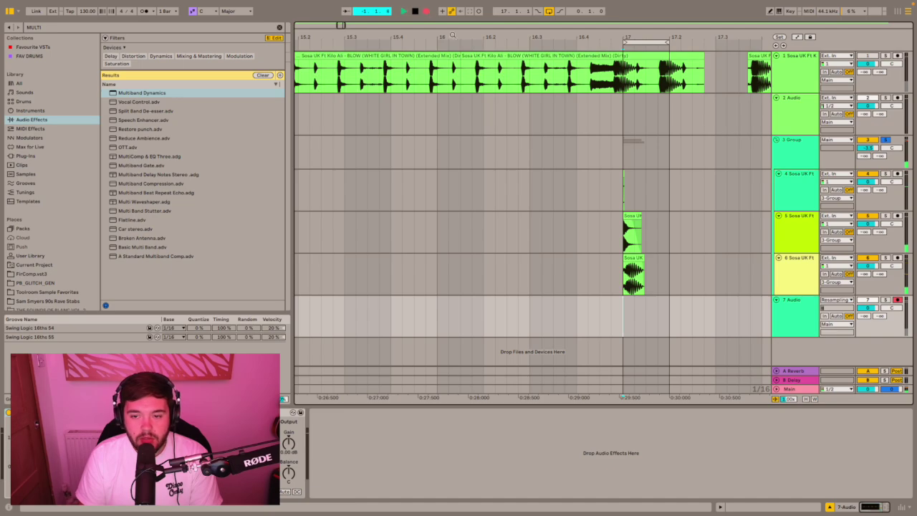
key("space")
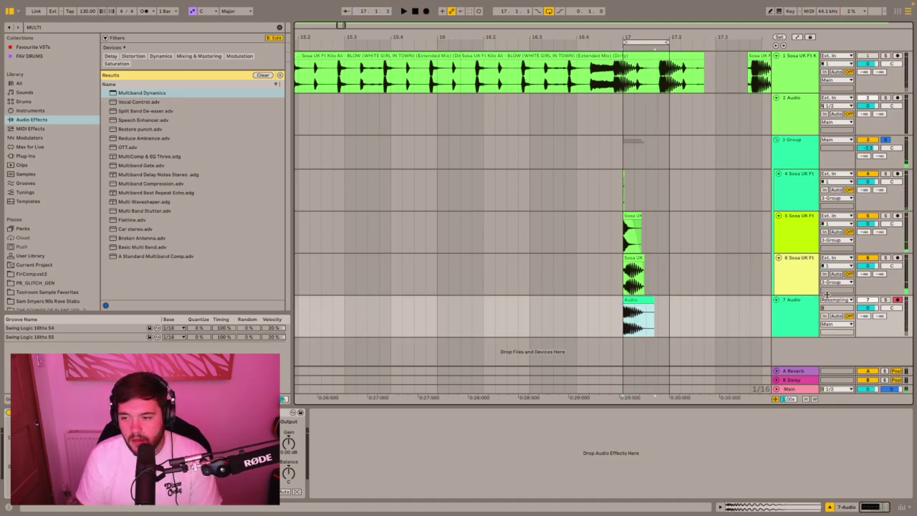
double_click(643, 303)
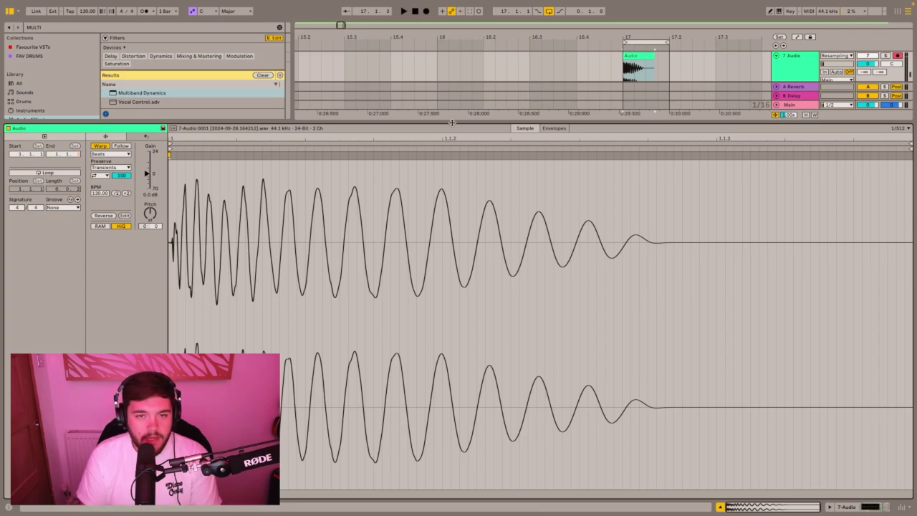
double_click(453, 122)
Step: Solo track 7, switch its audio input from Resampling to Ext. In, and play the recorded kick clip from bar 17
left_click(887, 301)
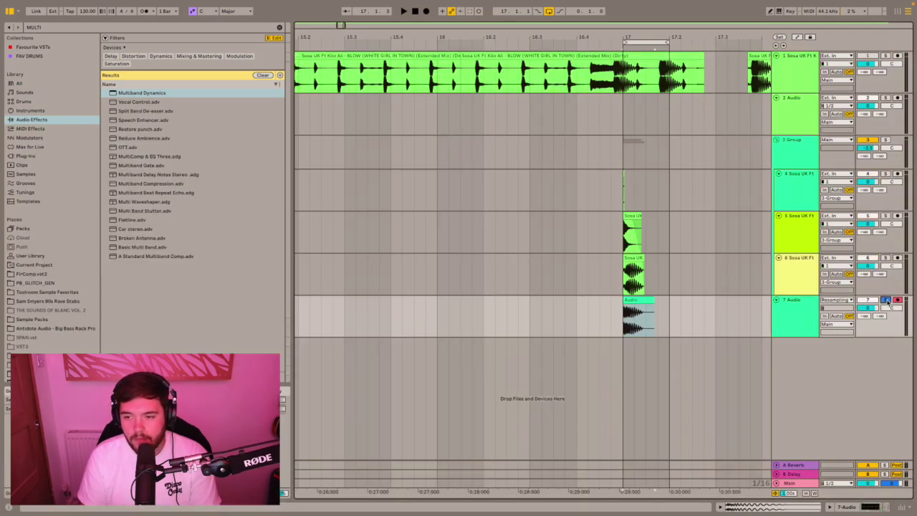
left_click(837, 299)
left_click(829, 313)
left_click(624, 327)
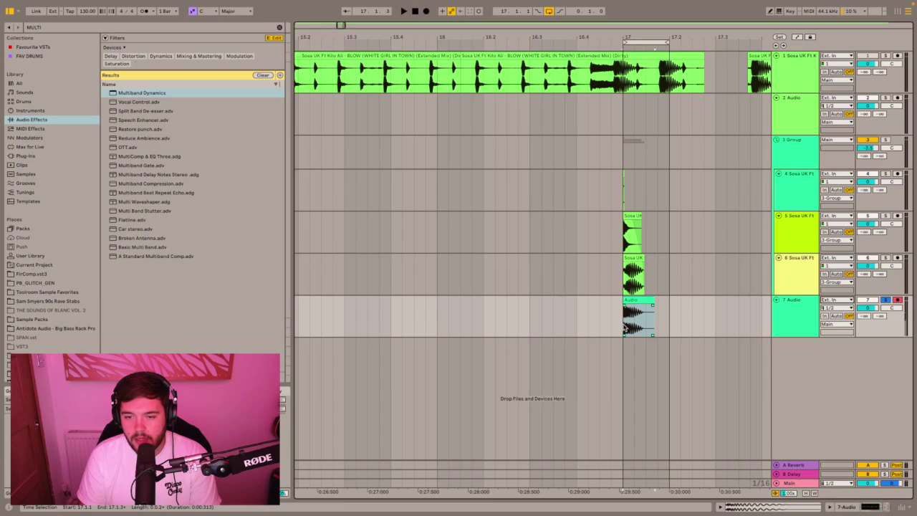
key("space")
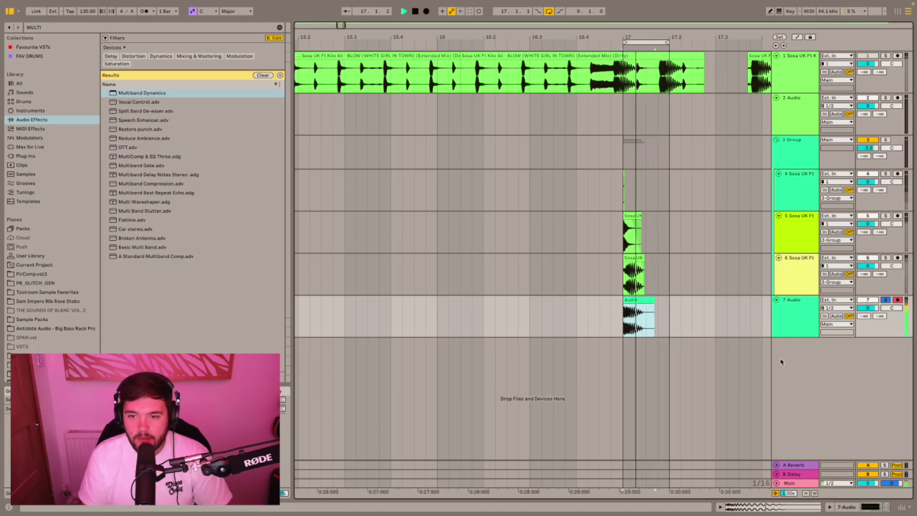
key("space")
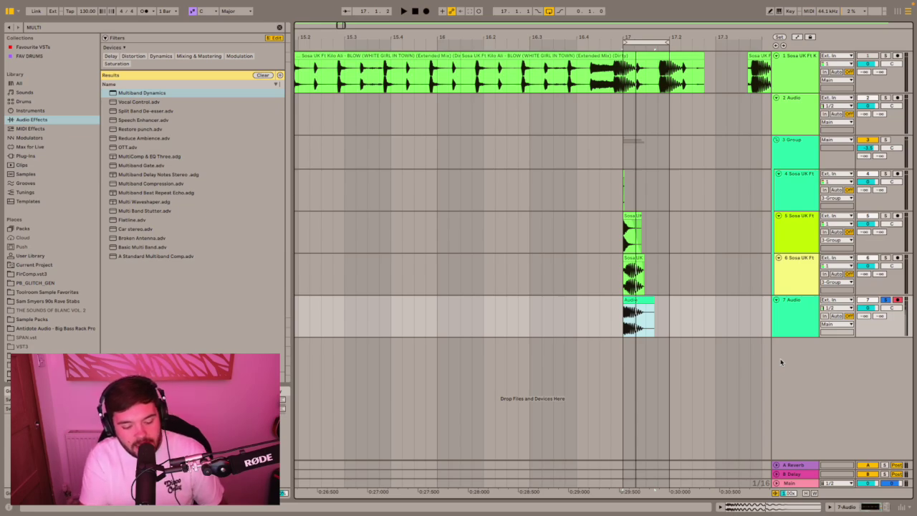